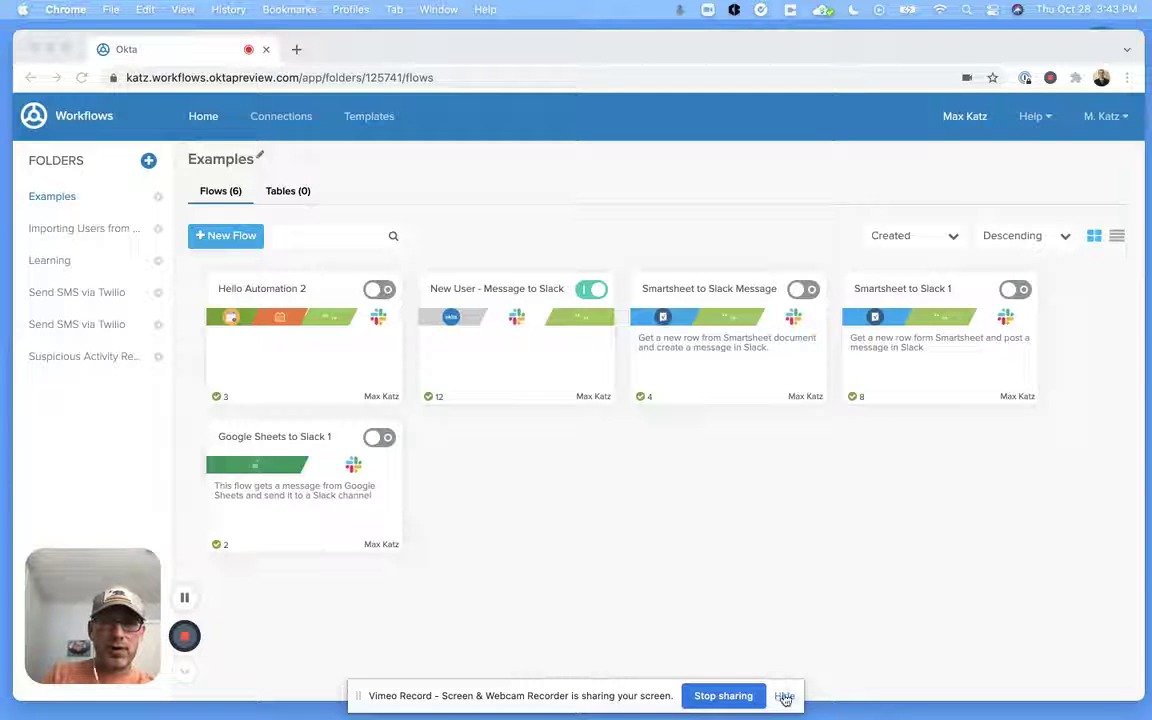
Step: Hide the recorder bar and create a new, empty flow in the Examples folder
click(784, 695)
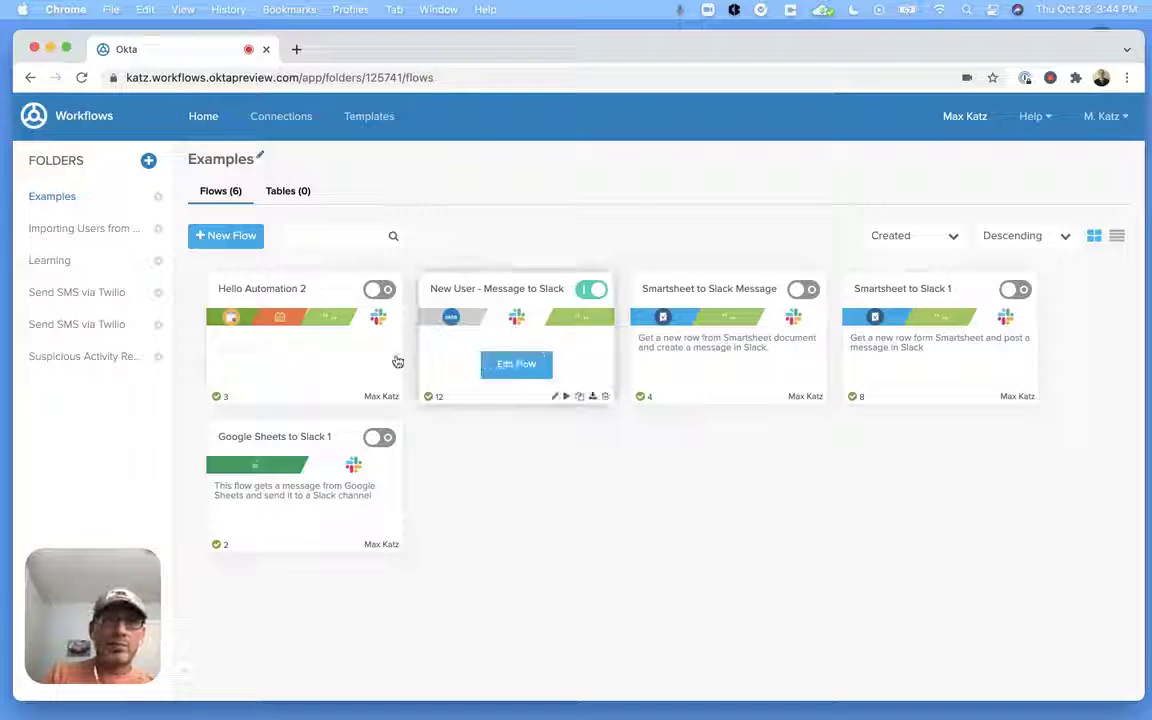
click(224, 240)
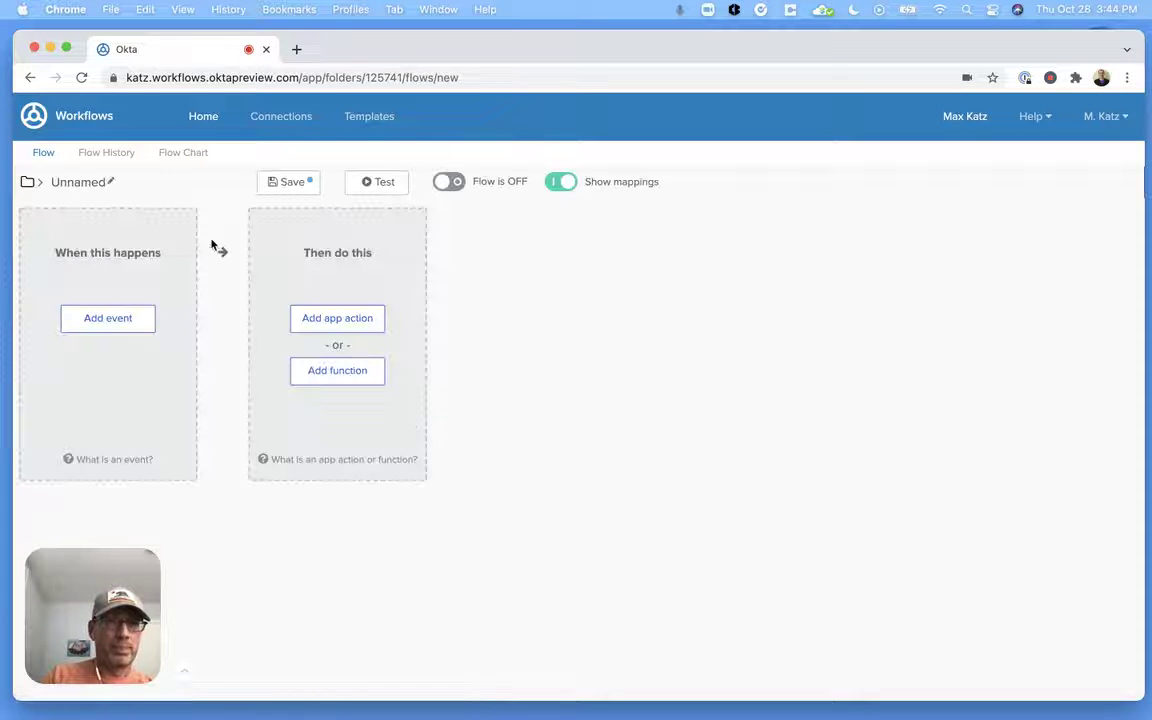
Step: Name the flow 'Hello Workflows', describe it as 'Hello Workflows flow', and save all passing data
click(82, 185)
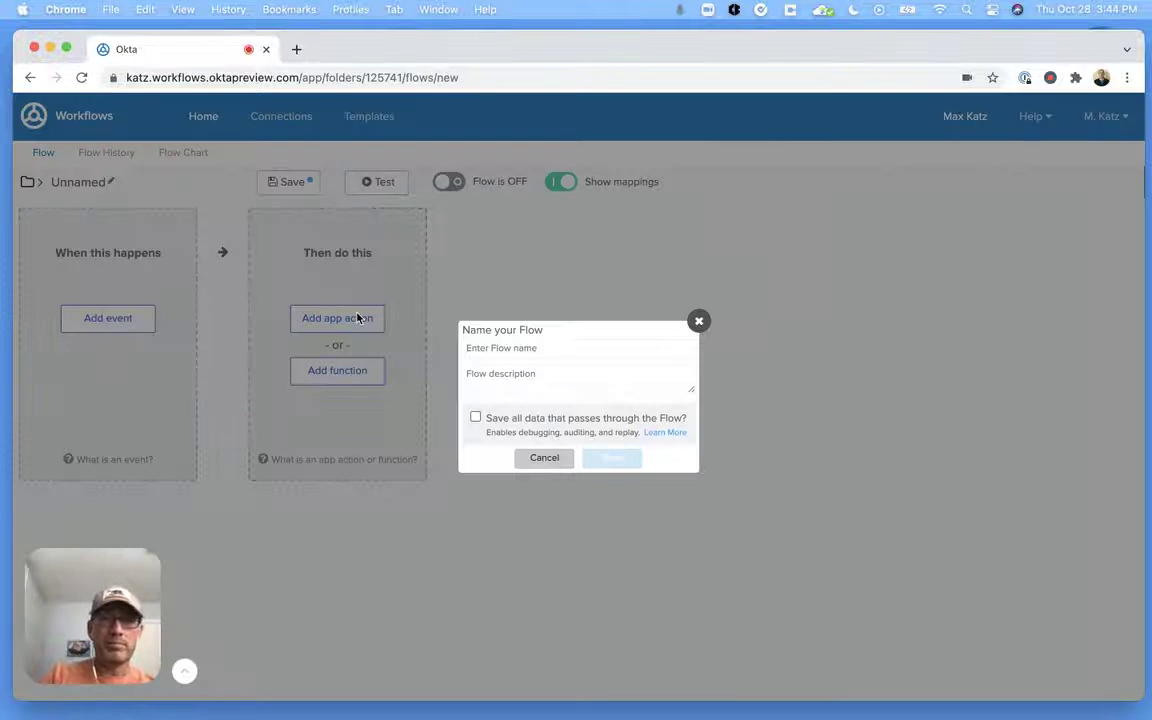
text(Hello Worl)
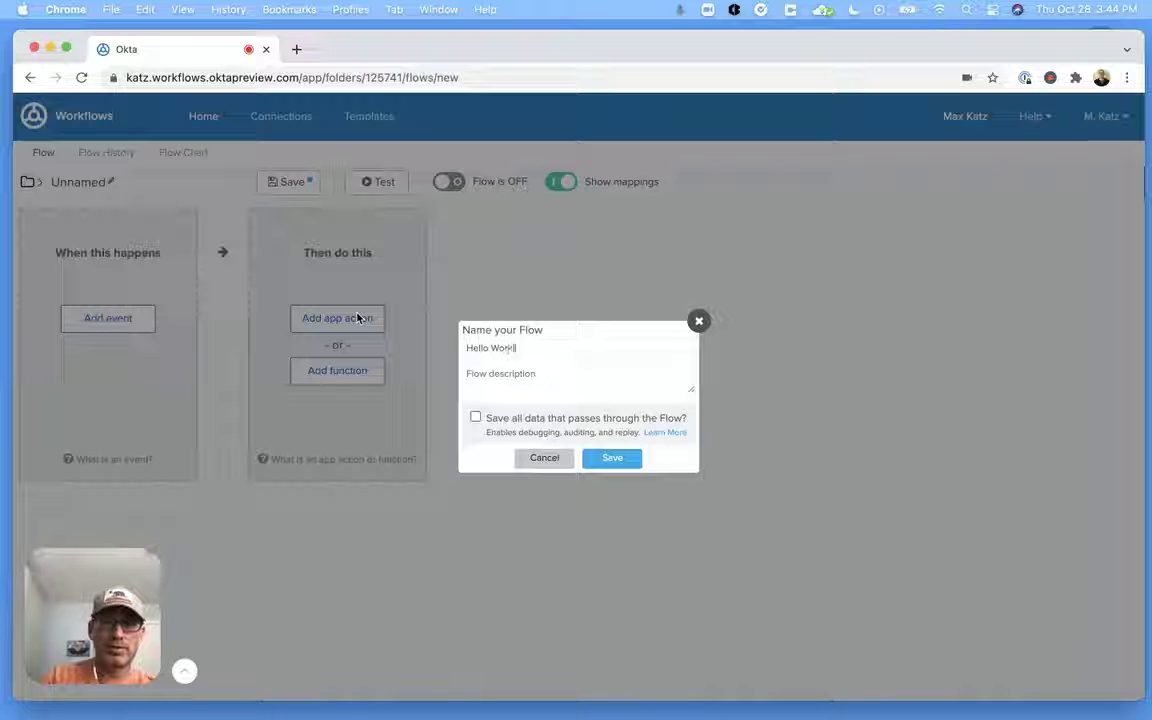
text(flows)
click(507, 373)
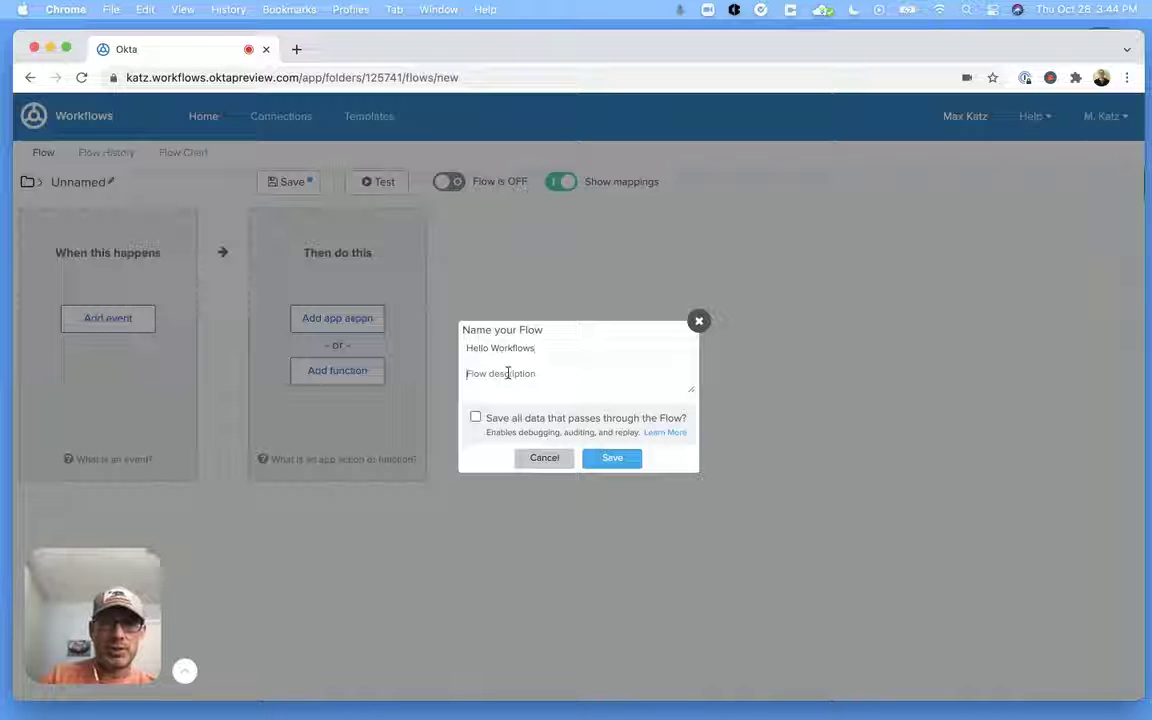
text(Hello Wo)
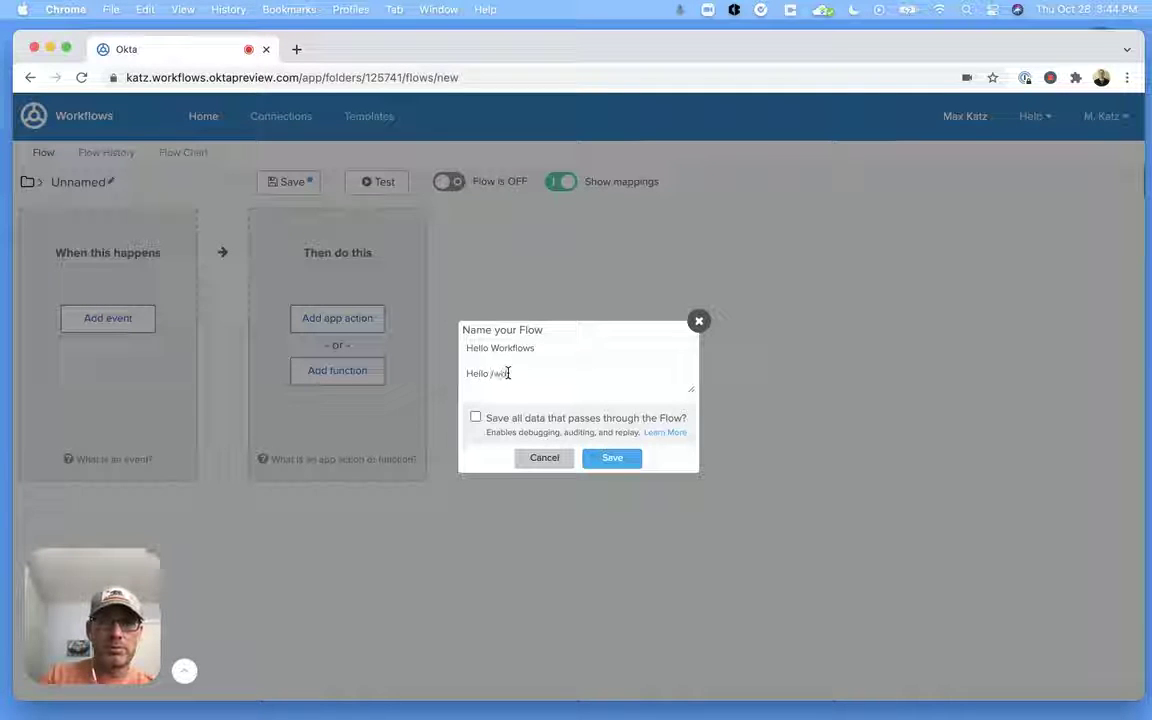
key(BackSpace)
key(BackSpace)
text(Wo)
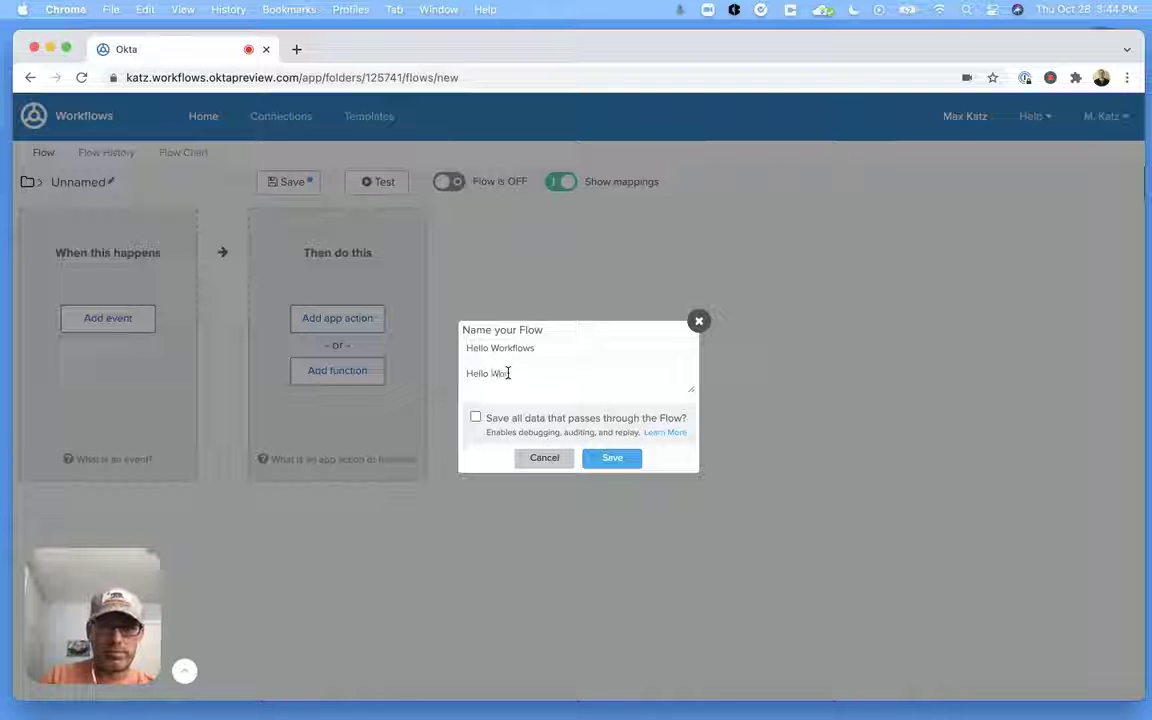
text(rkflows flow)
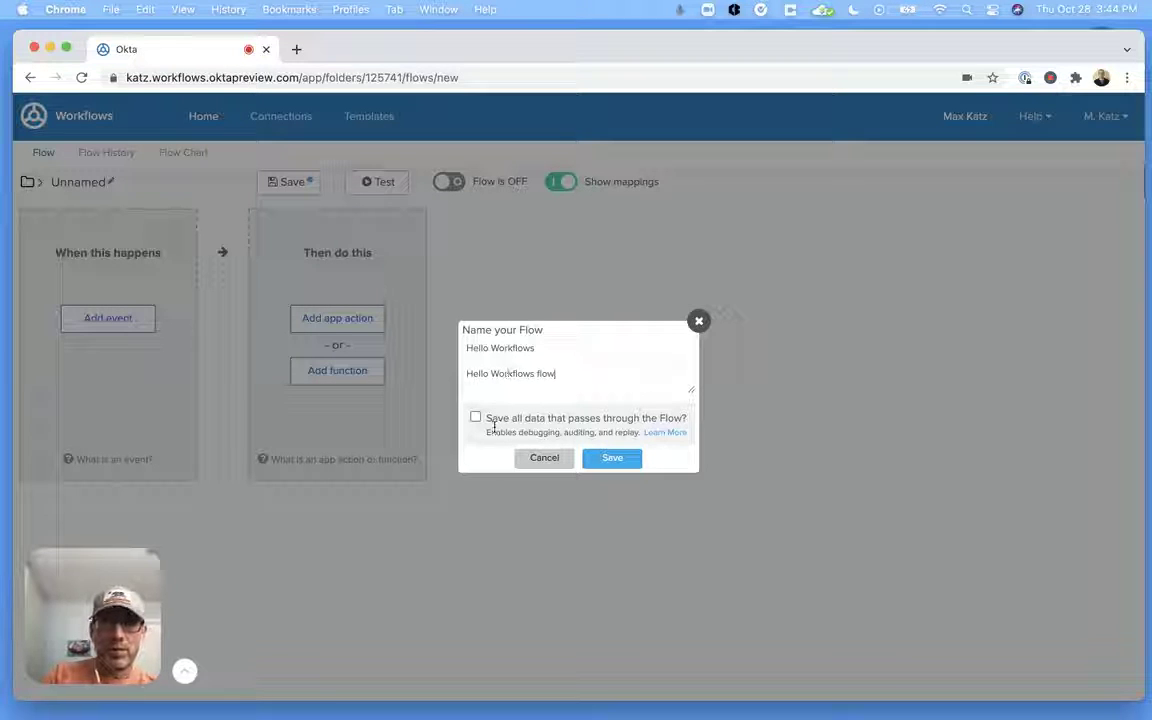
click(476, 418)
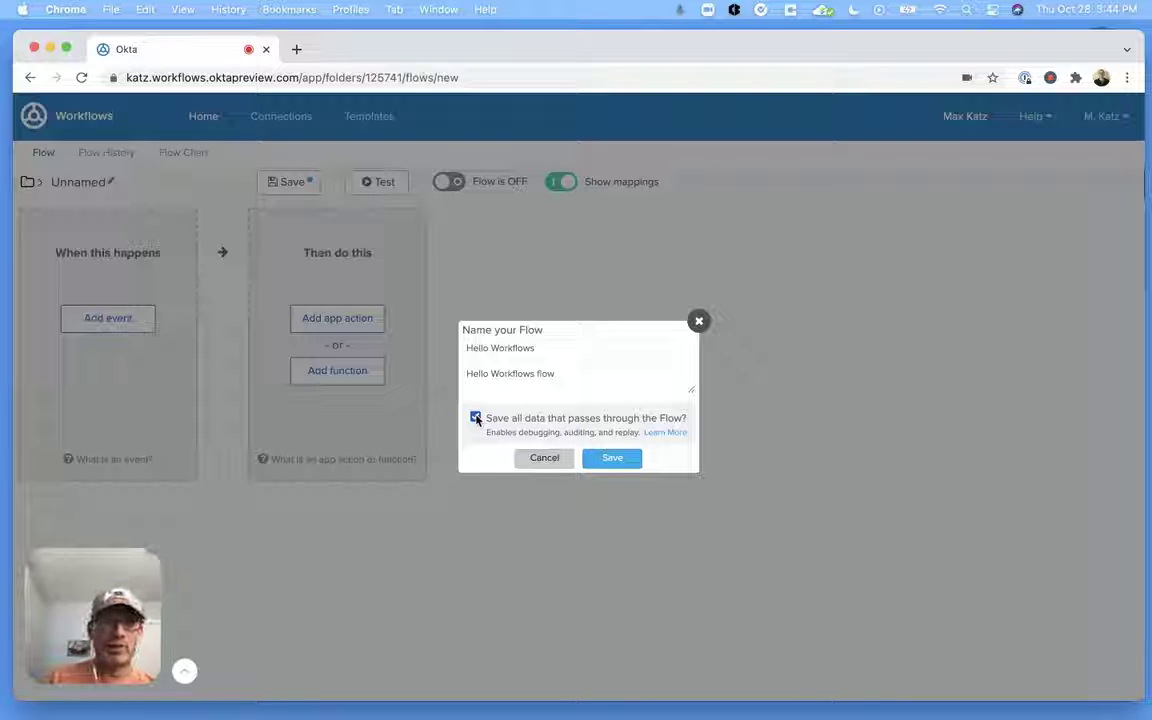
click(612, 458)
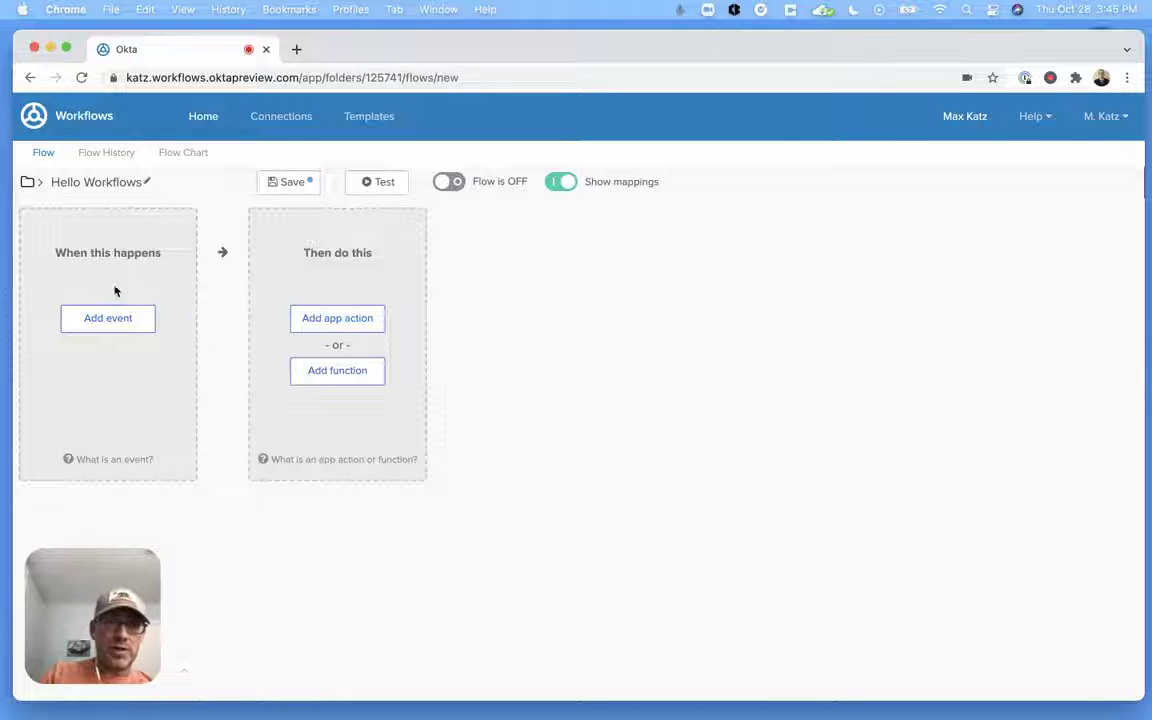
click(110, 325)
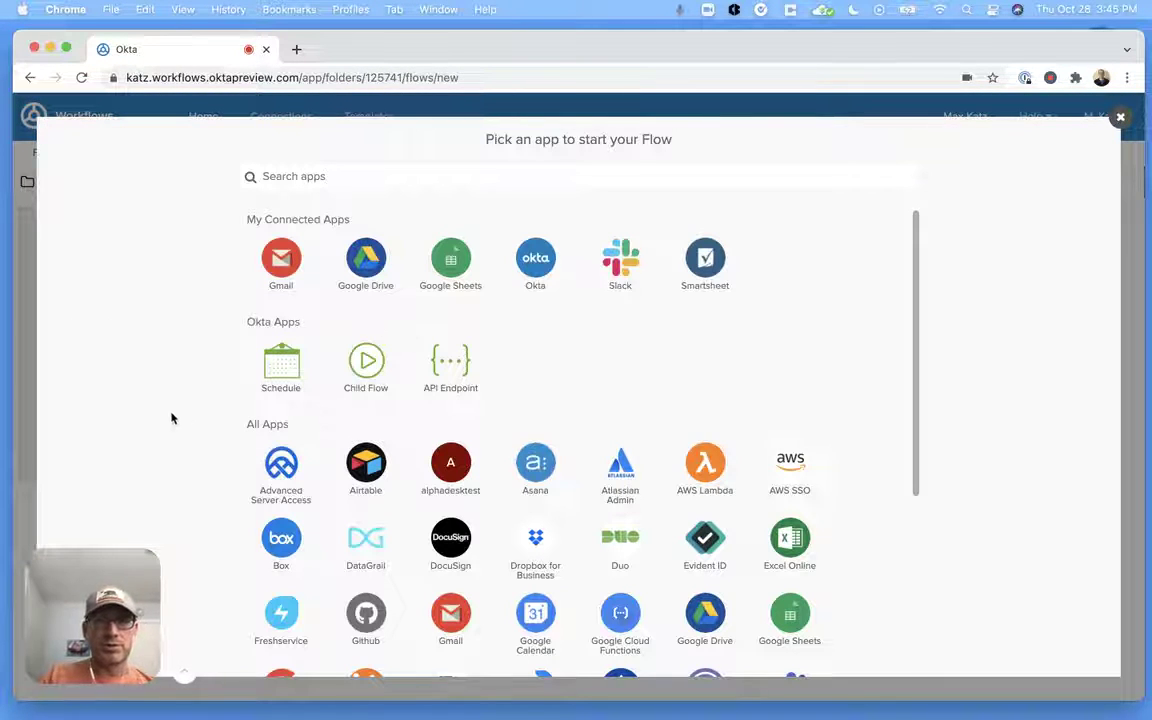
Step: Add a Schedule event that runs the flow every 5 minutes
click(283, 370)
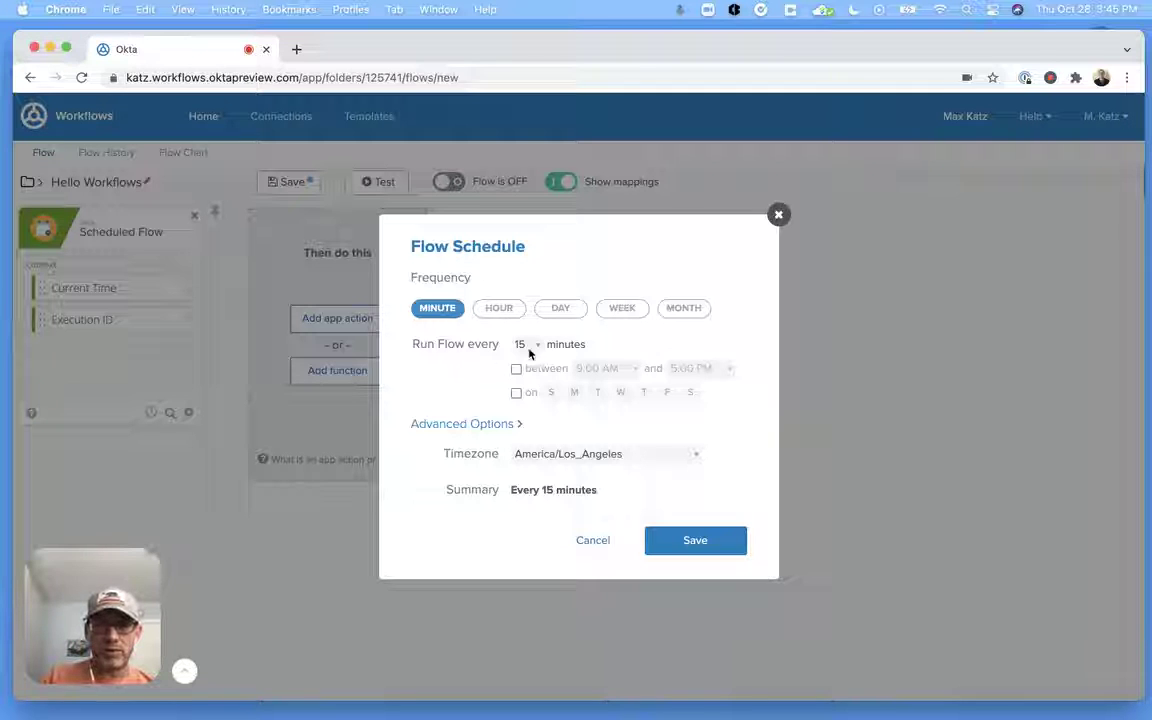
click(538, 347)
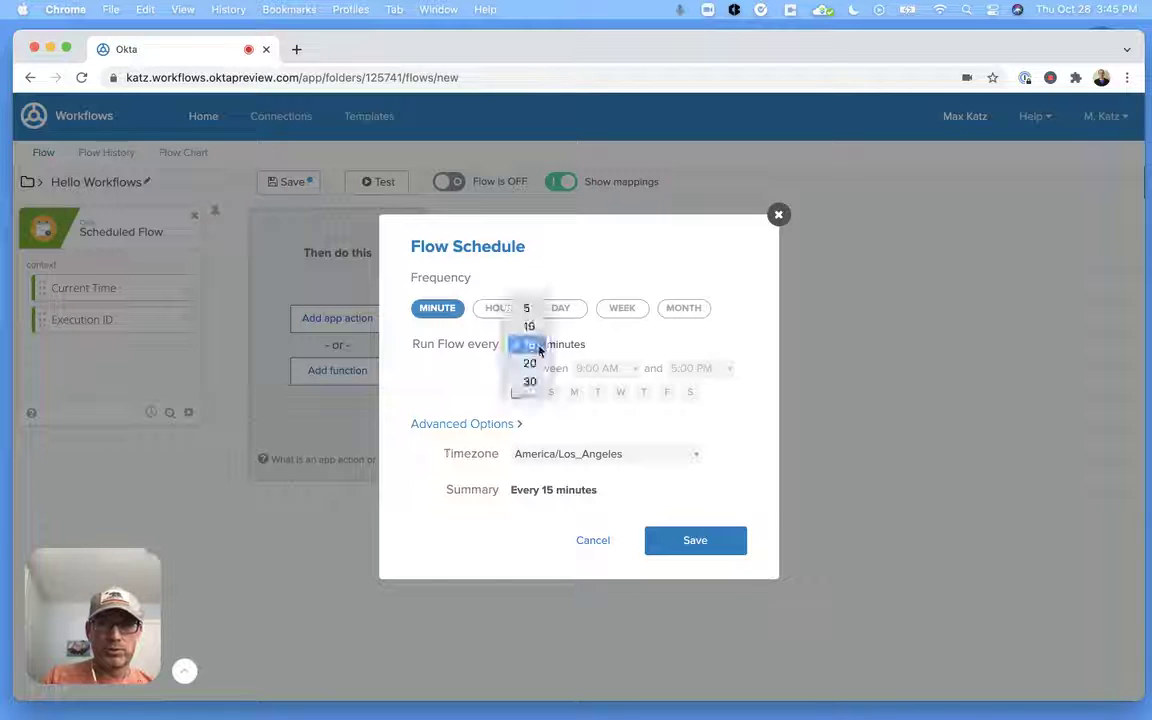
click(530, 308)
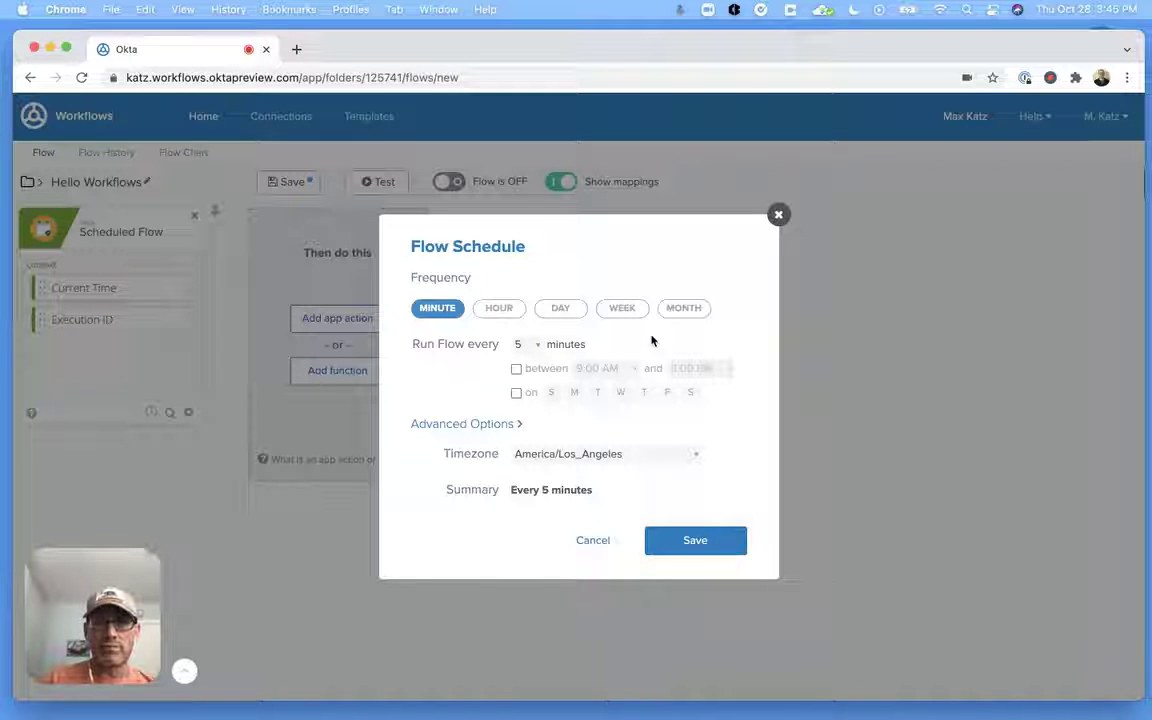
click(695, 540)
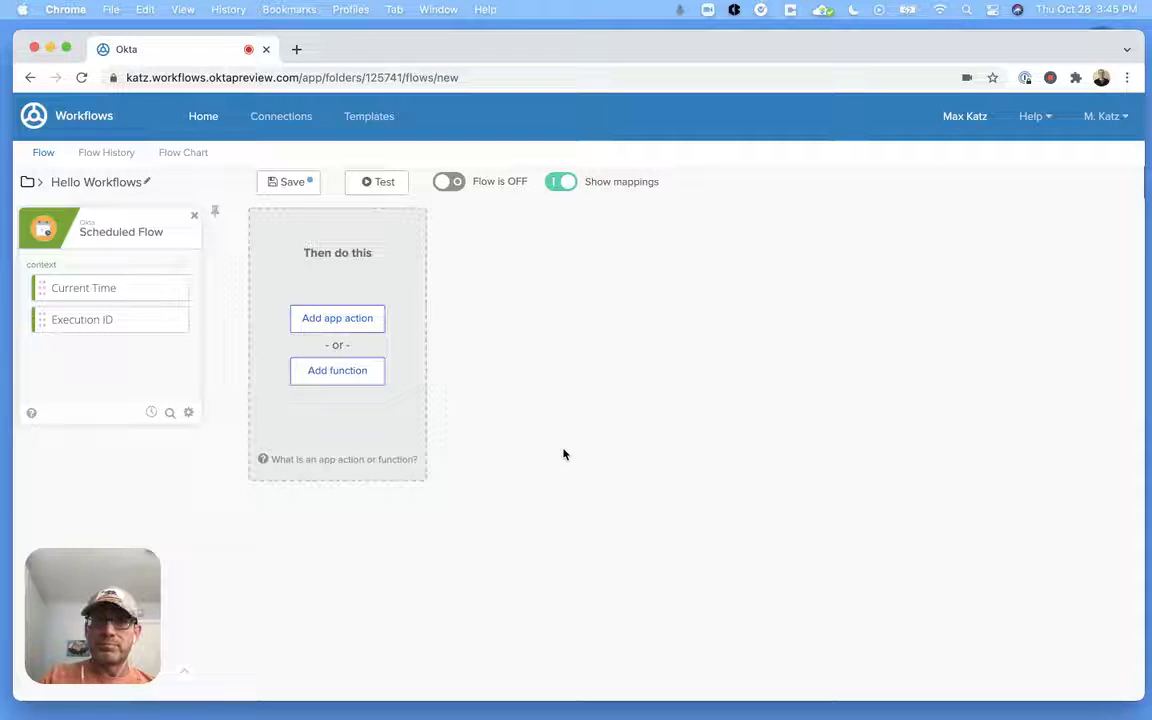
Step: Add the Date & Time 'Now' card after the schedule trigger and open its test dialog
click(338, 372)
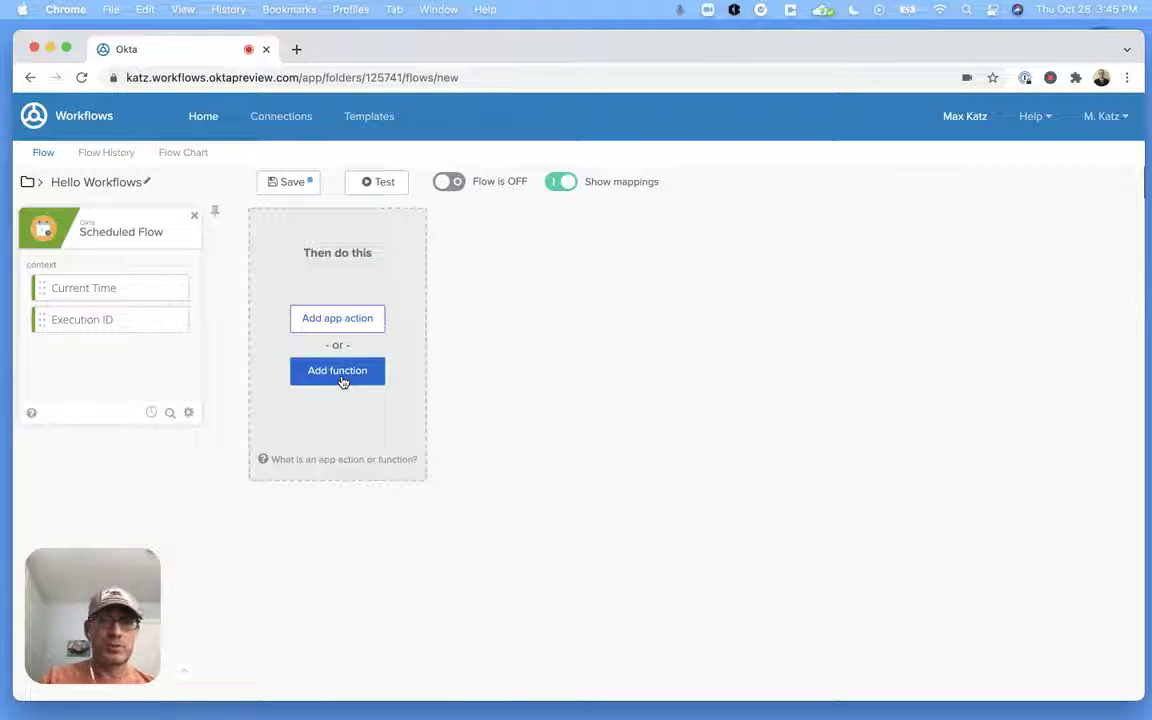
click(342, 380)
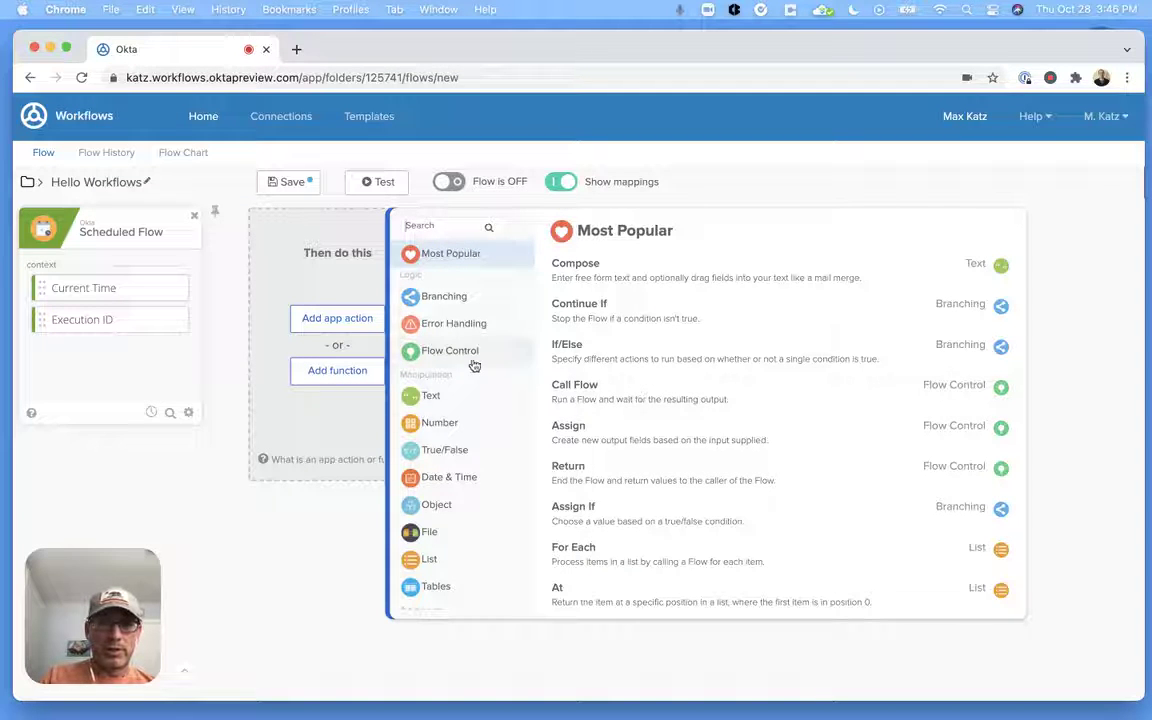
click(437, 484)
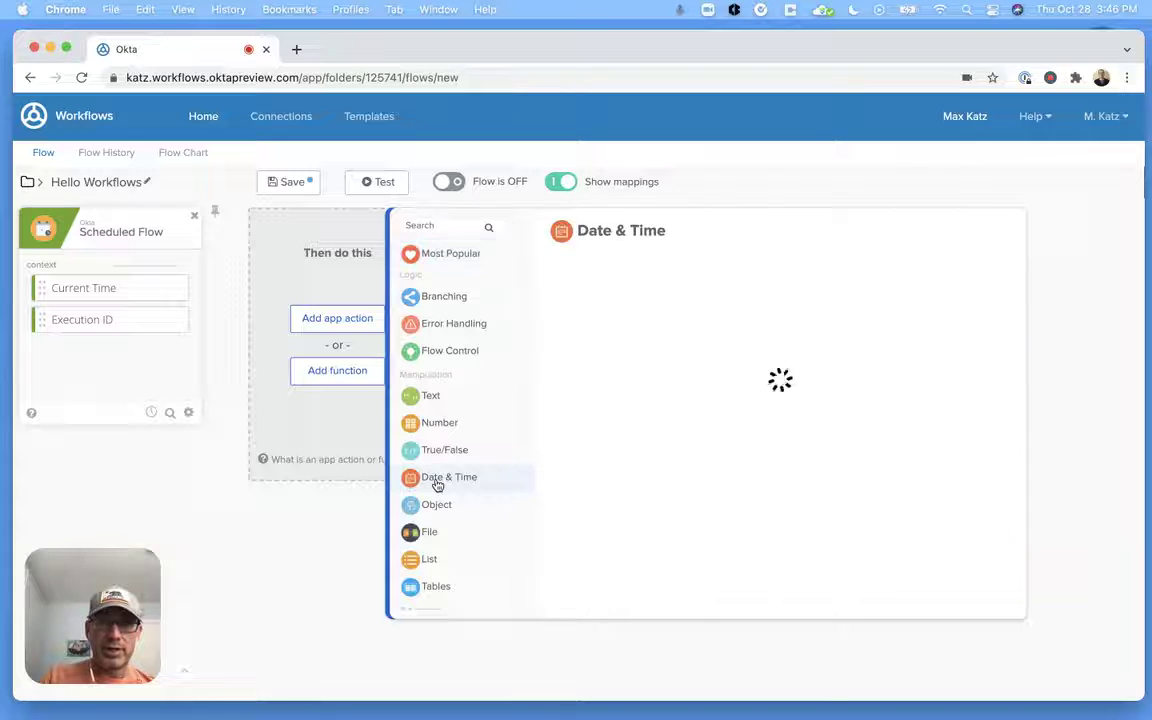
scroll(789, 391, down, 2)
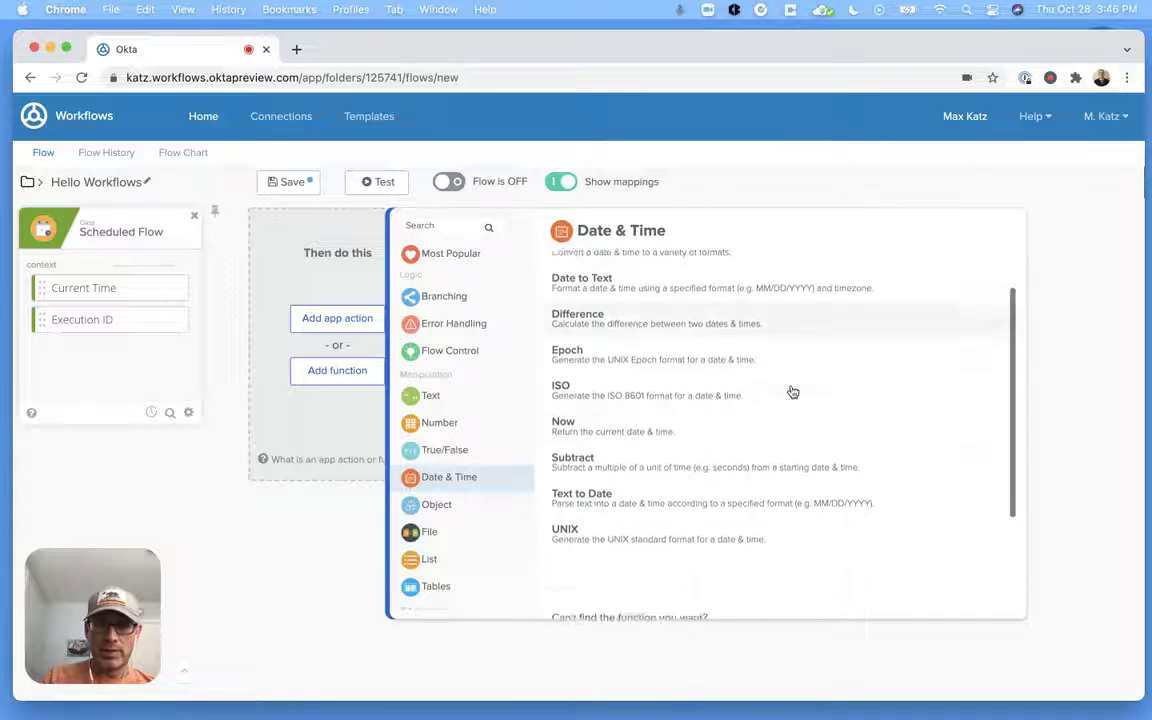
click(595, 412)
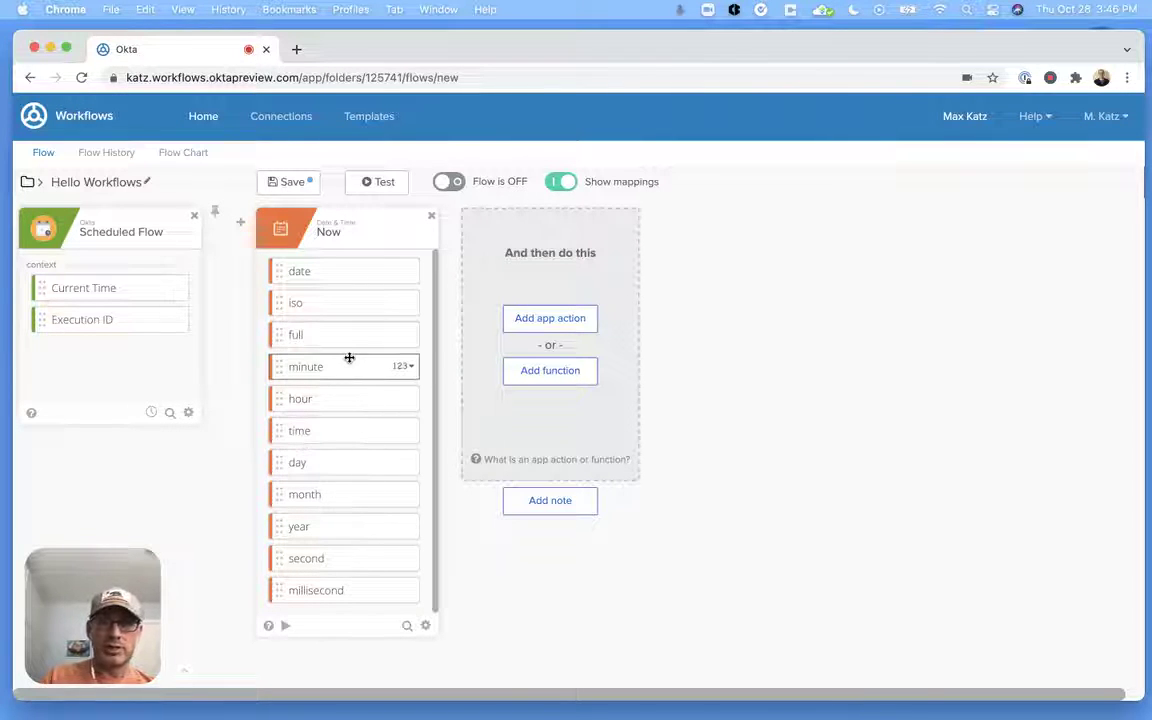
click(286, 627)
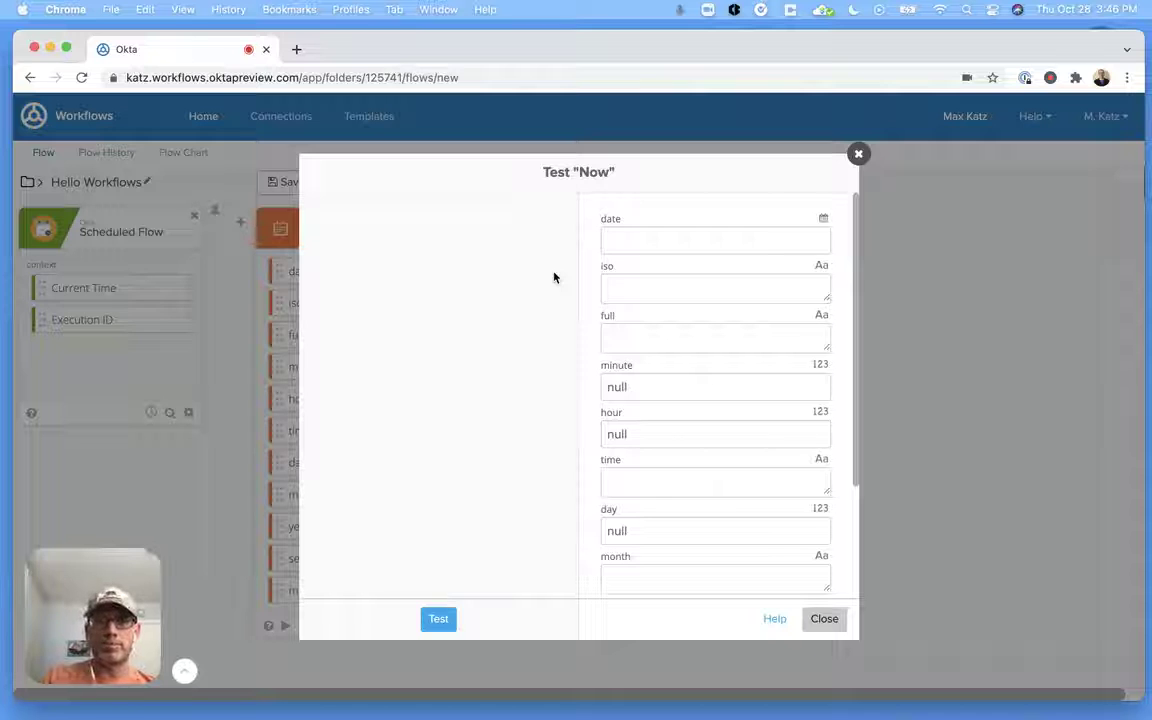
Step: Run the Now card's test to get the current date and time, then close the results
click(439, 622)
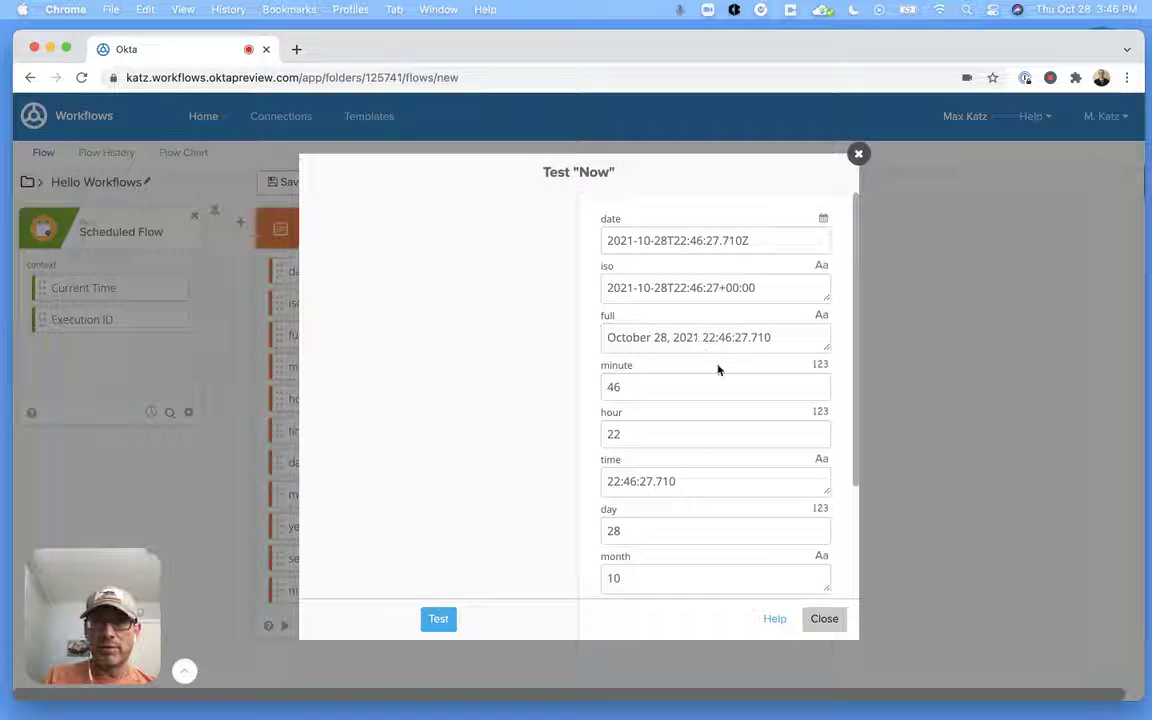
scroll(717, 370, down, 3)
scroll(717, 370, up, 3)
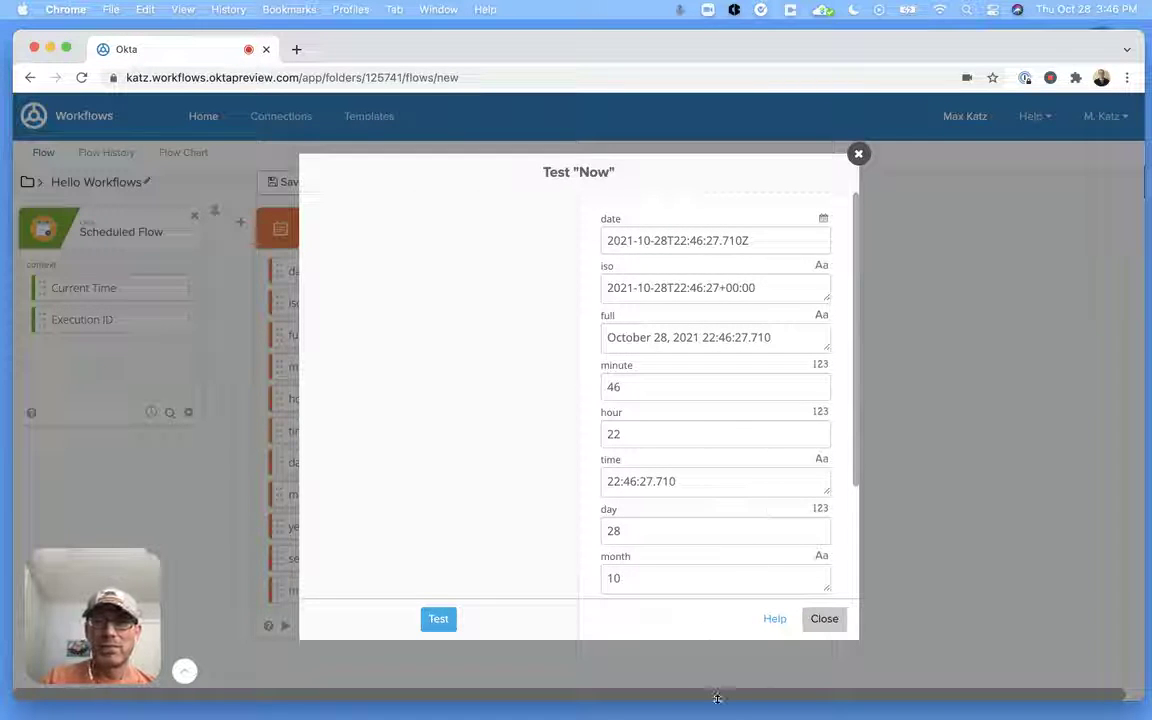
click(825, 620)
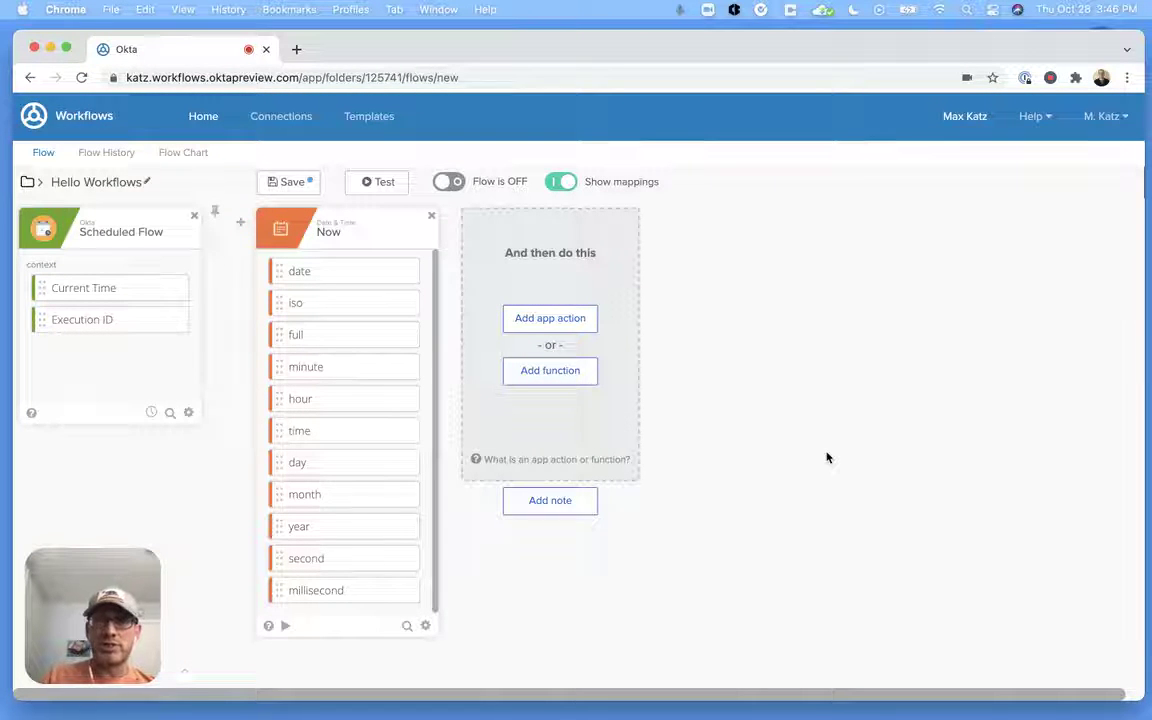
click(550, 371)
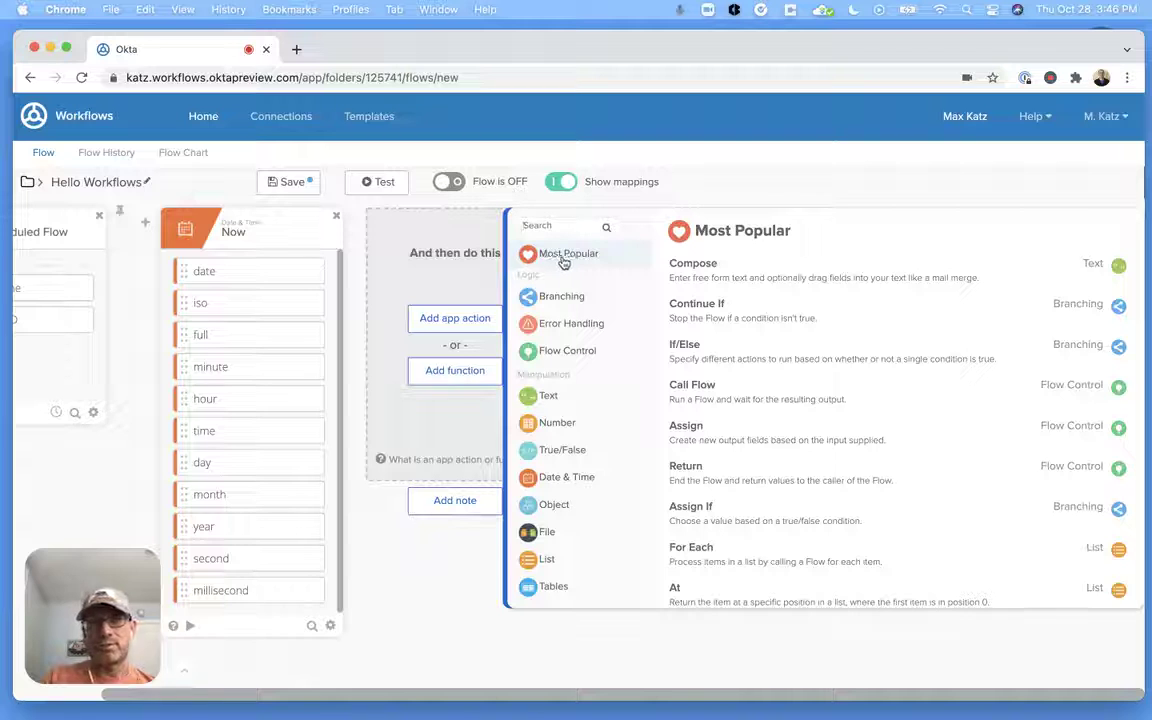
Step: Add a Compose card reading 'Hello Workflows. This message was printed on' plus the Now card's full date
click(704, 279)
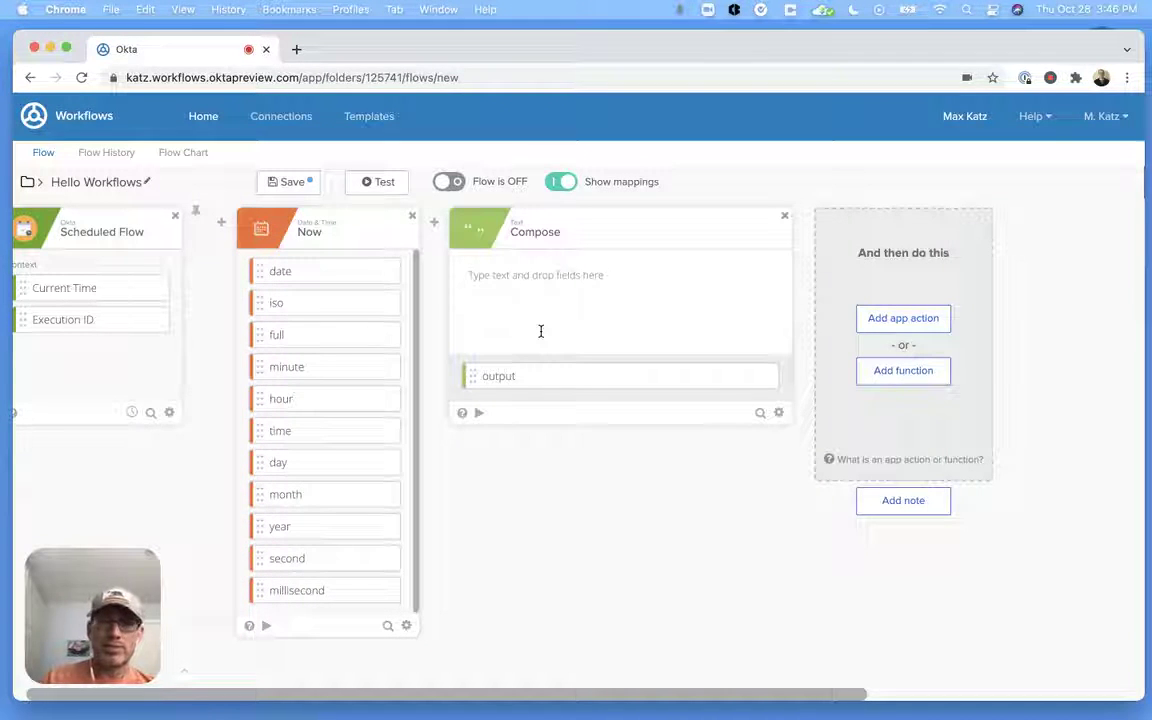
click(554, 277)
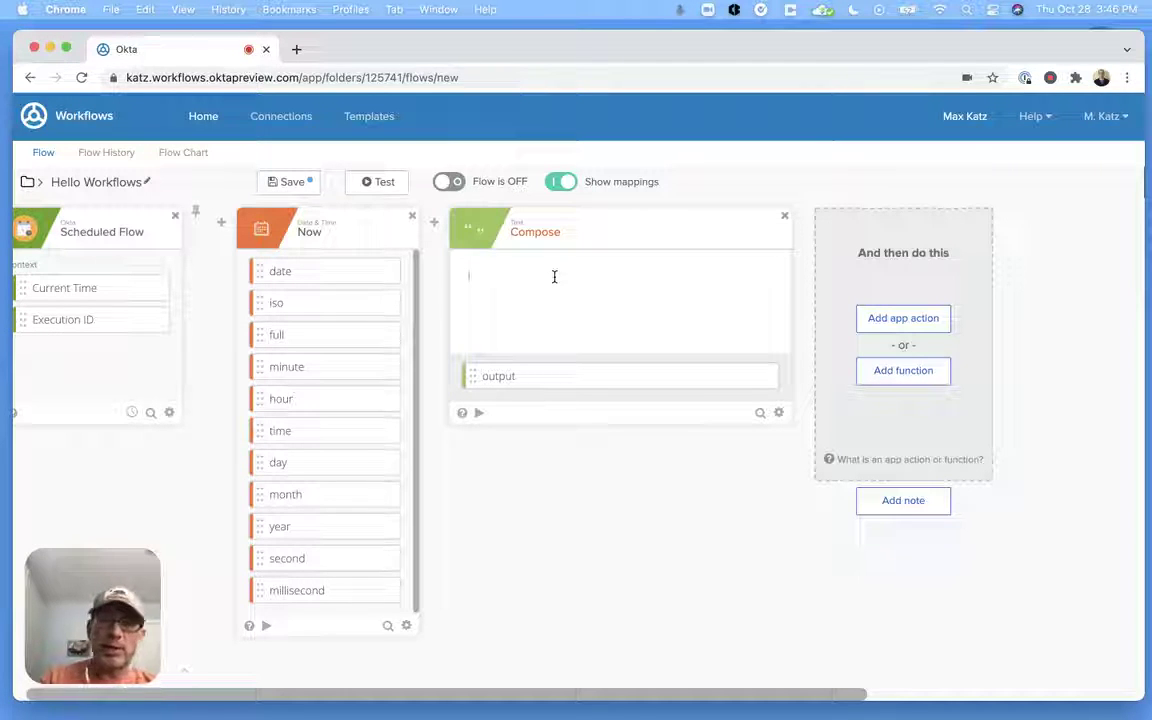
text(Hello )
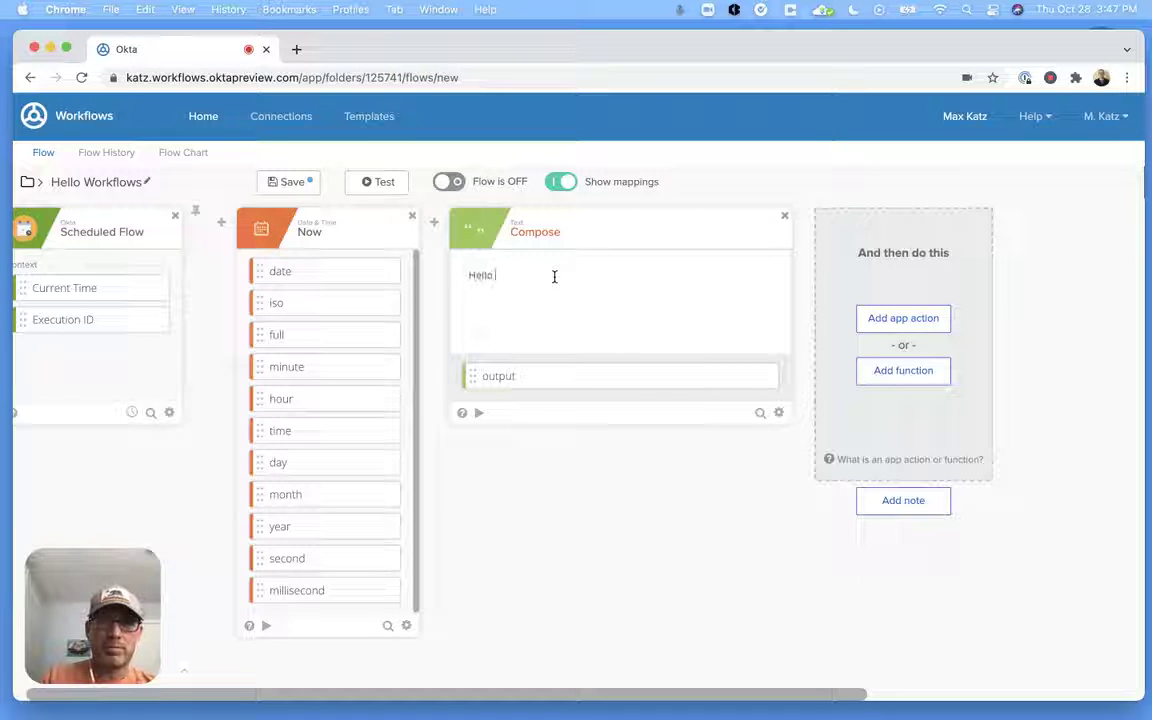
text(Workflows)
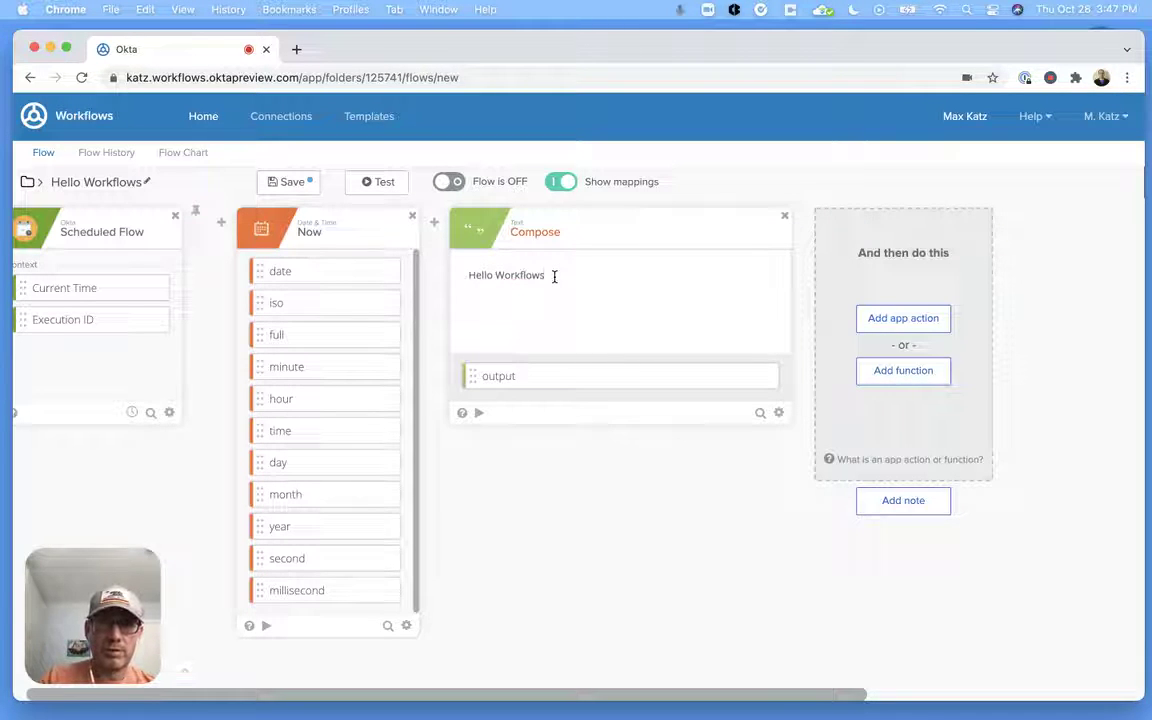
text(. This mess)
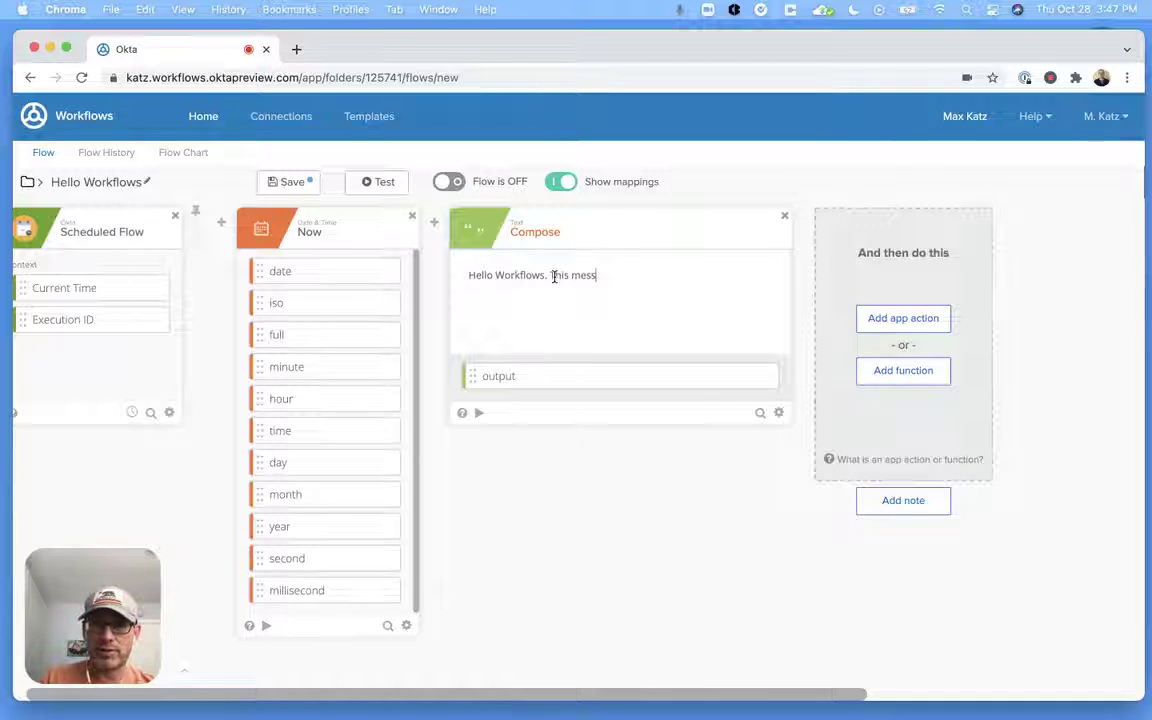
text(age was printed on)
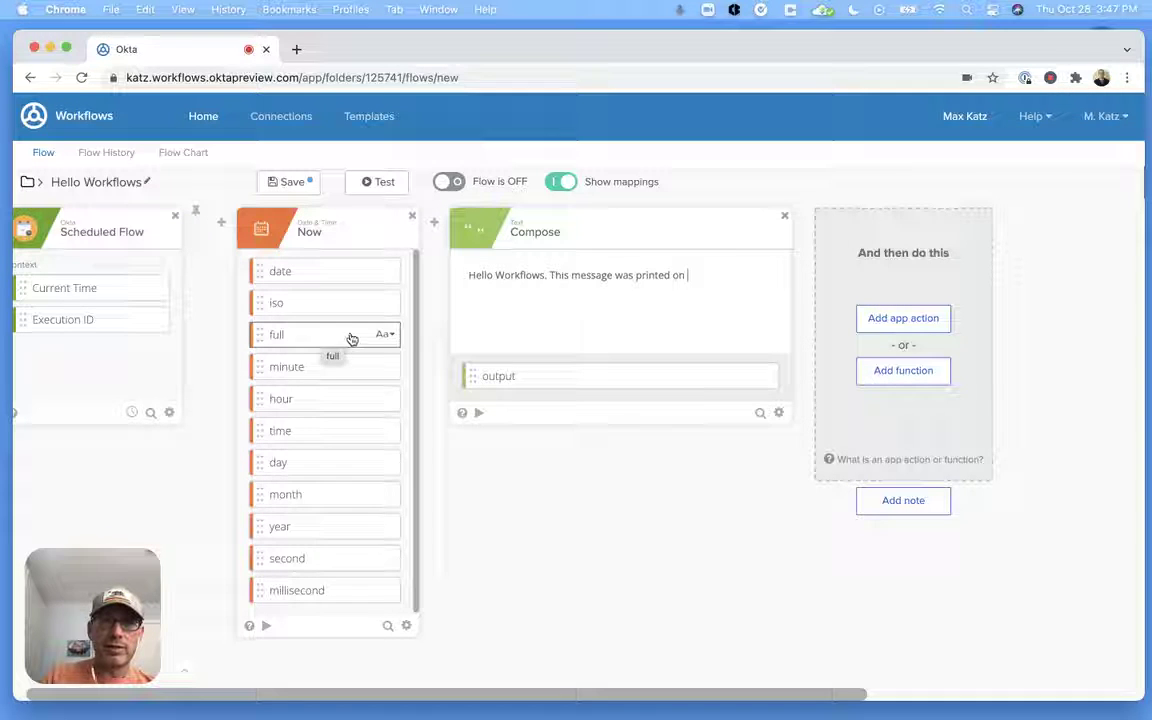
drag(395, 334, 738, 278)
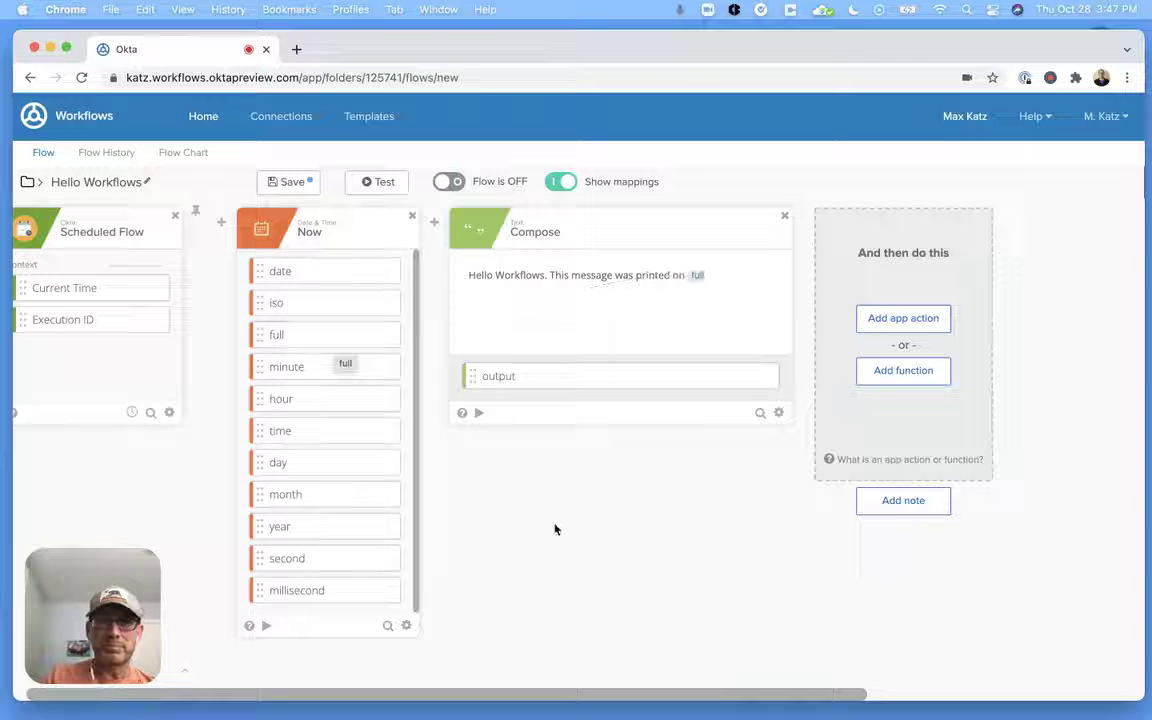
Step: Test the Compose card with 'Thursday, October 28' as the date and verify the full output message
click(479, 415)
click(461, 283)
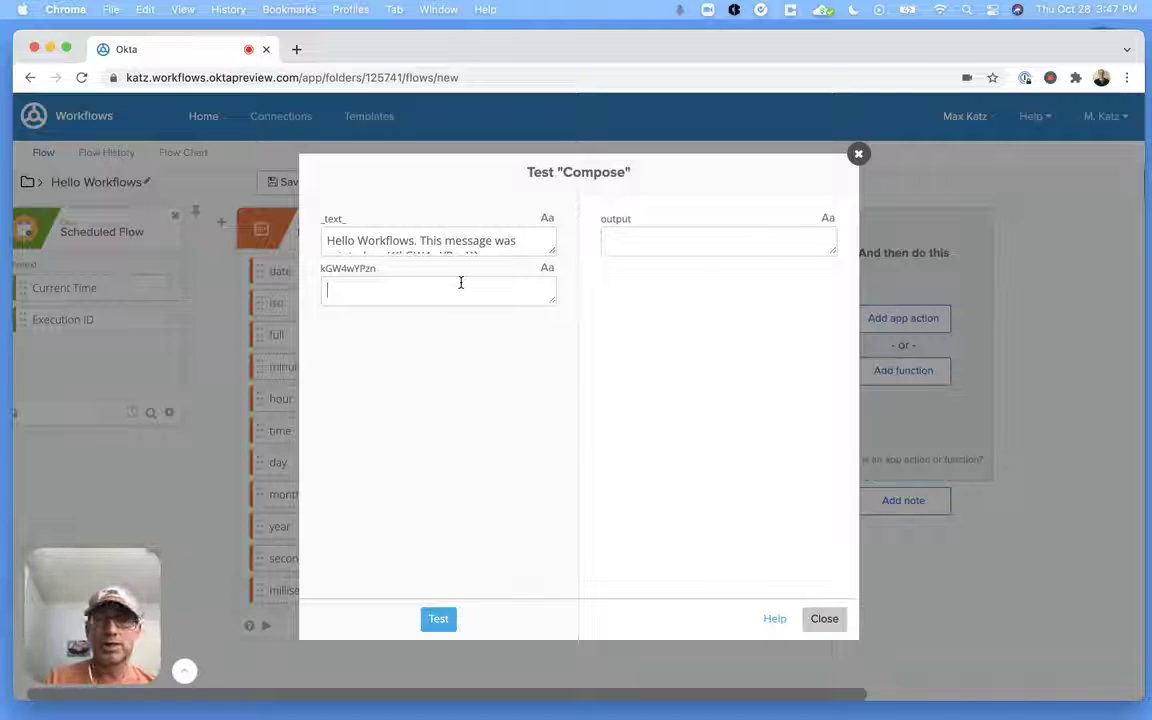
text(Thur)
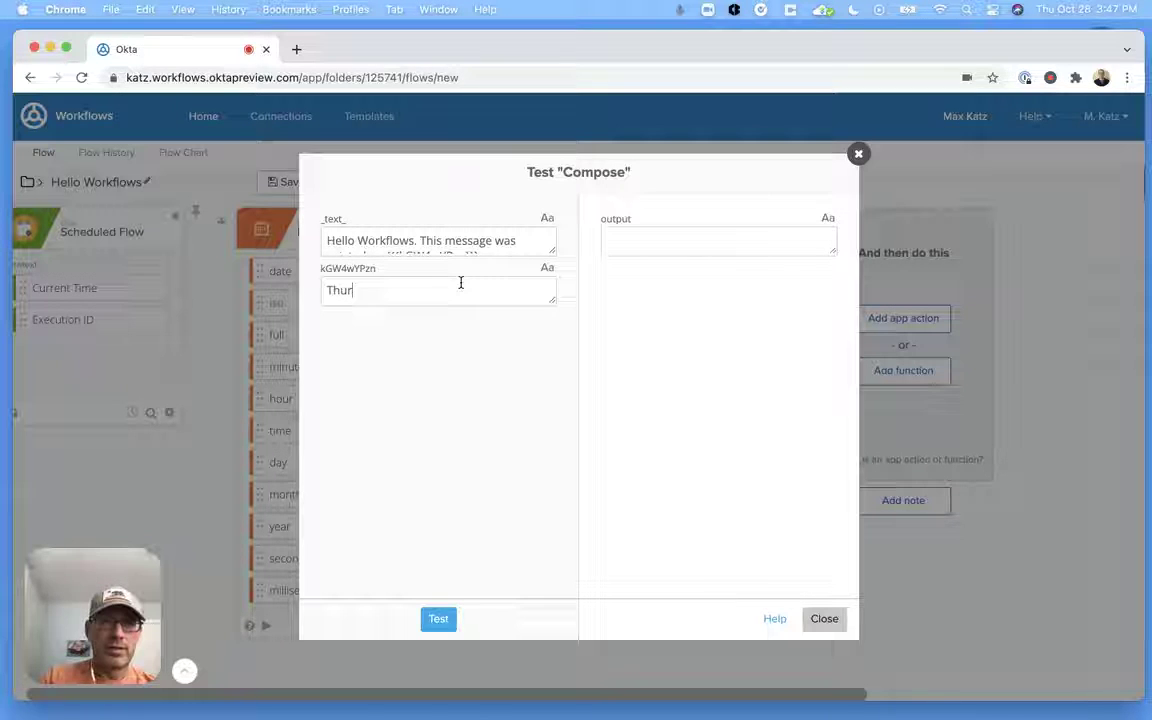
text(sday, October 28)
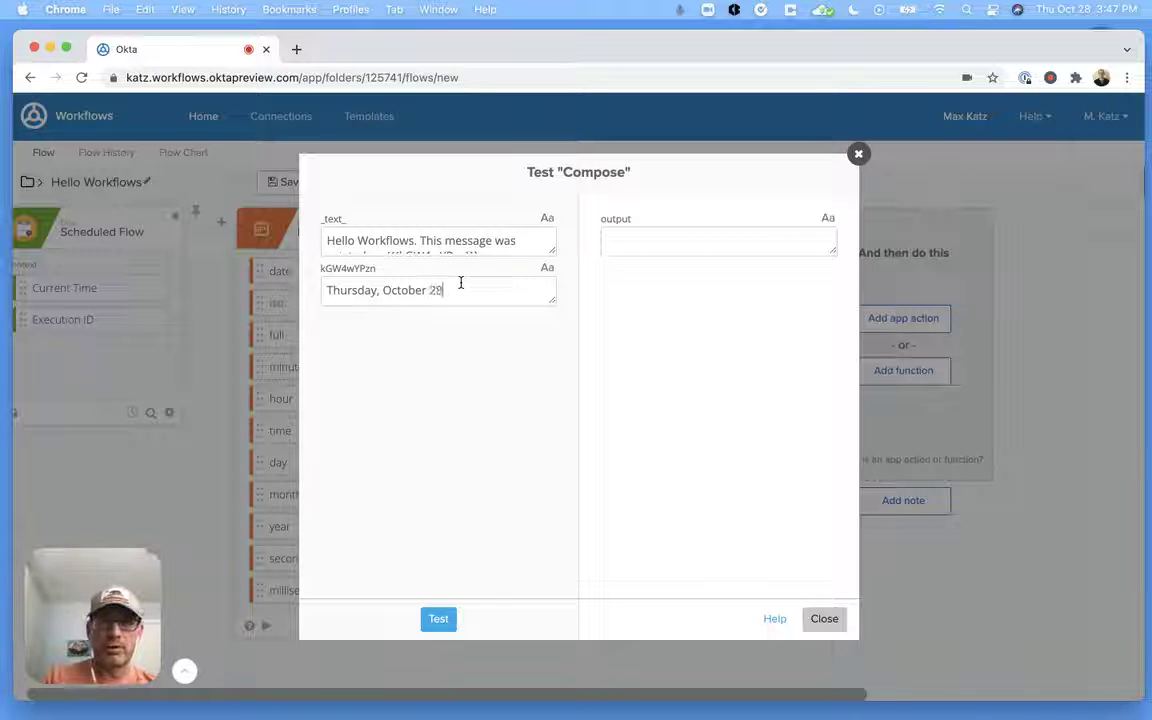
click(439, 619)
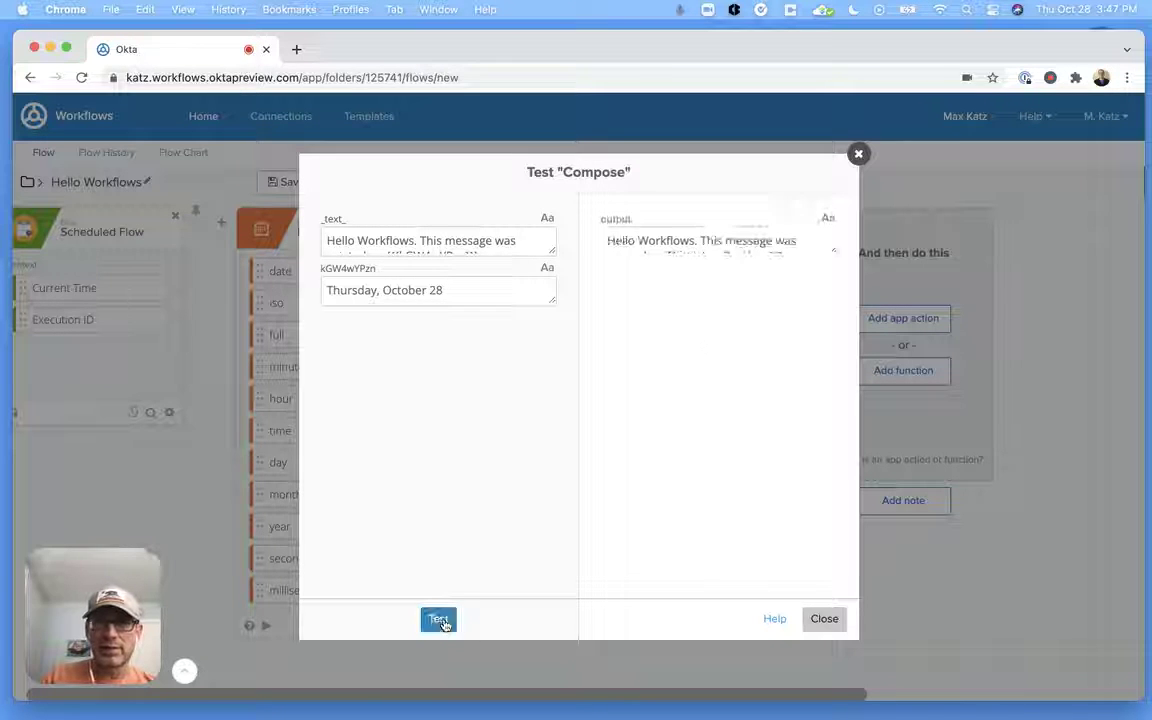
drag(832, 249, 818, 310)
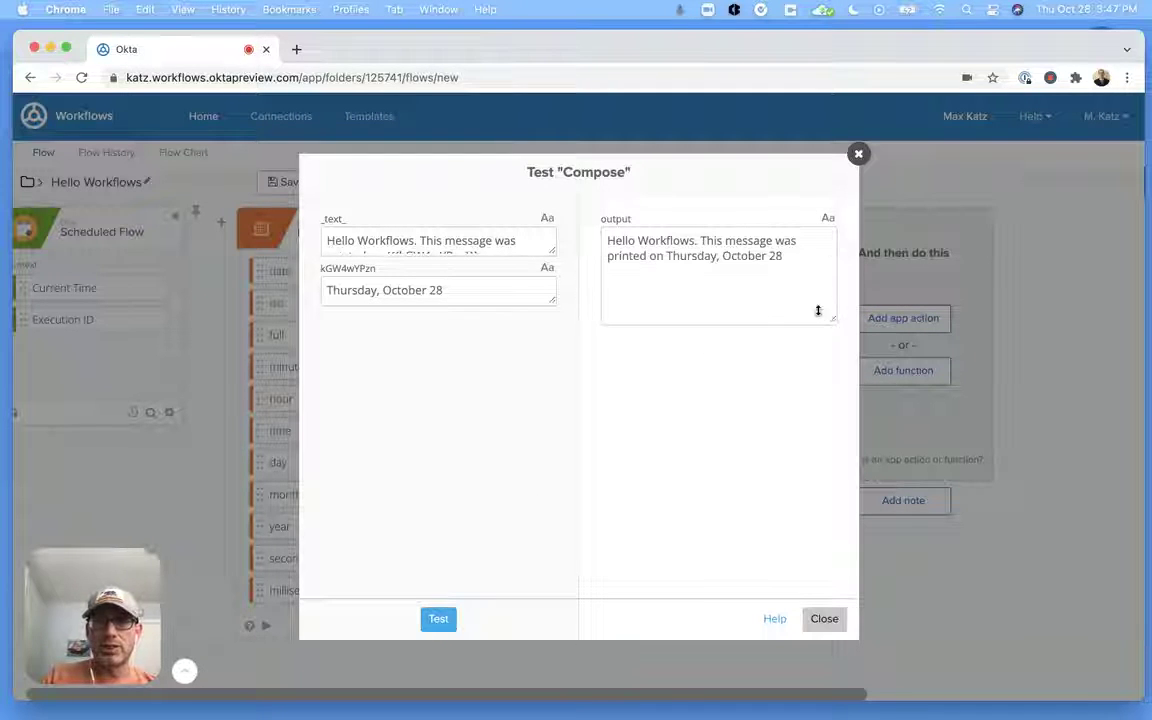
drag(667, 257, 783, 253)
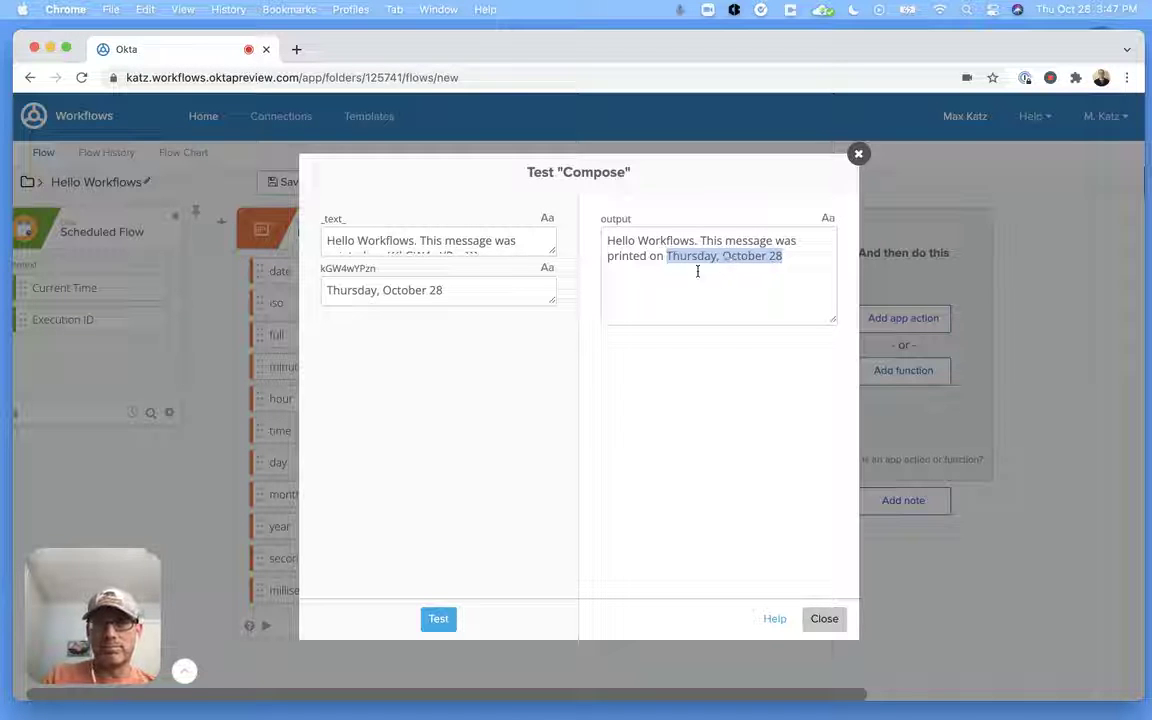
click(822, 620)
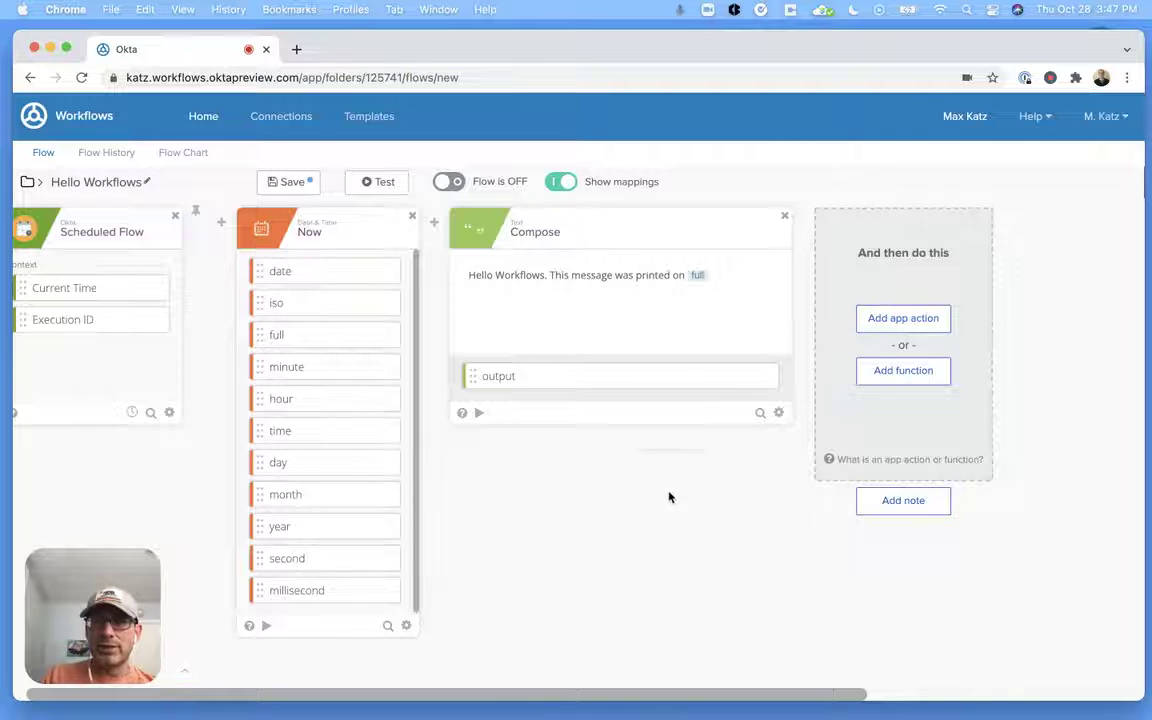
Step: Add Slack's 'Send Message to Channel' action after the Compose card
scroll(626, 552, right, 3)
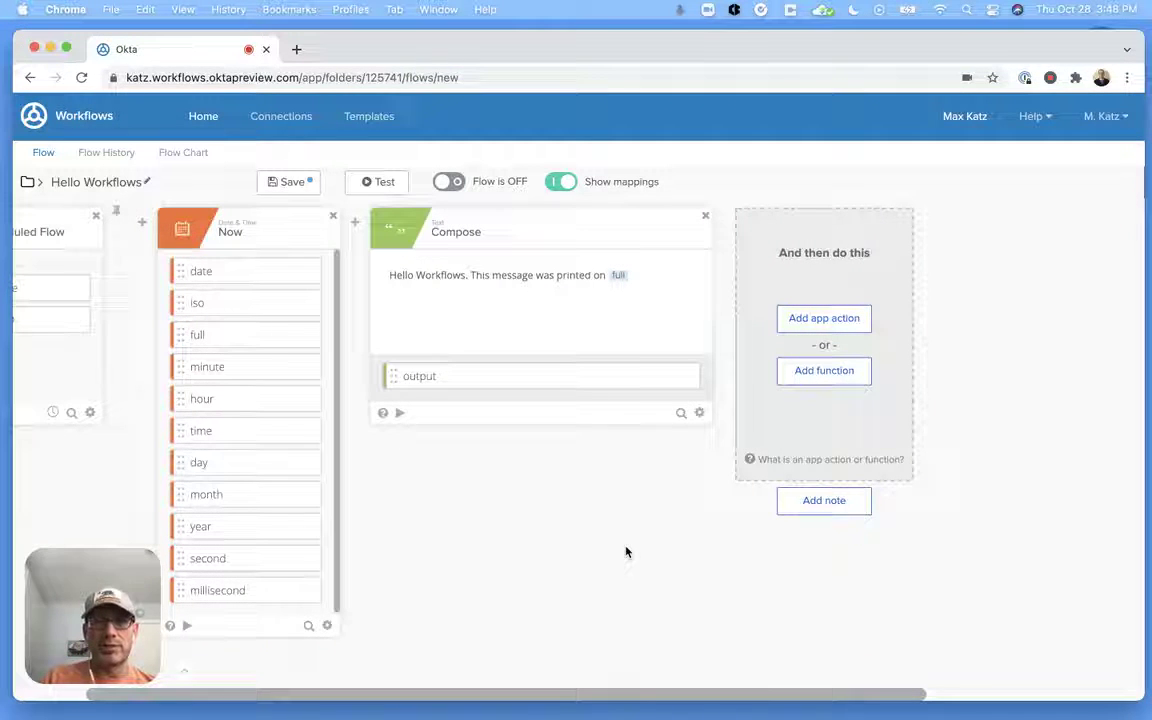
click(826, 320)
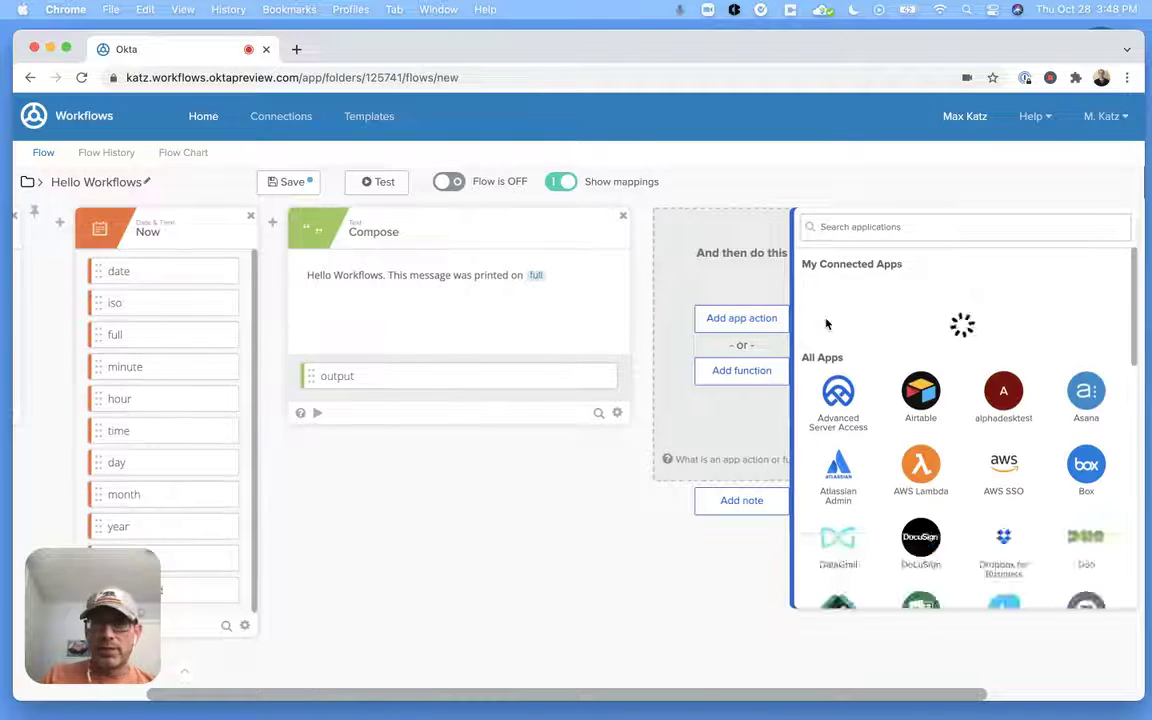
scroll(1054, 344, down, 5)
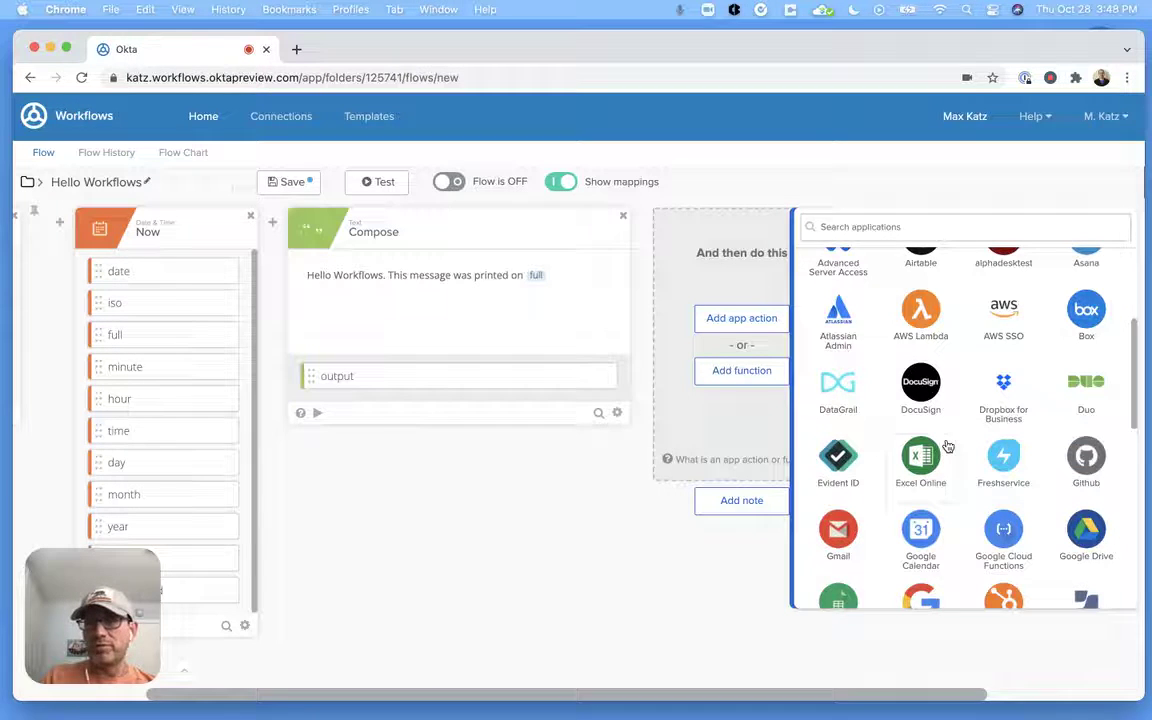
scroll(946, 445, down, 2)
scroll(946, 445, up, 5)
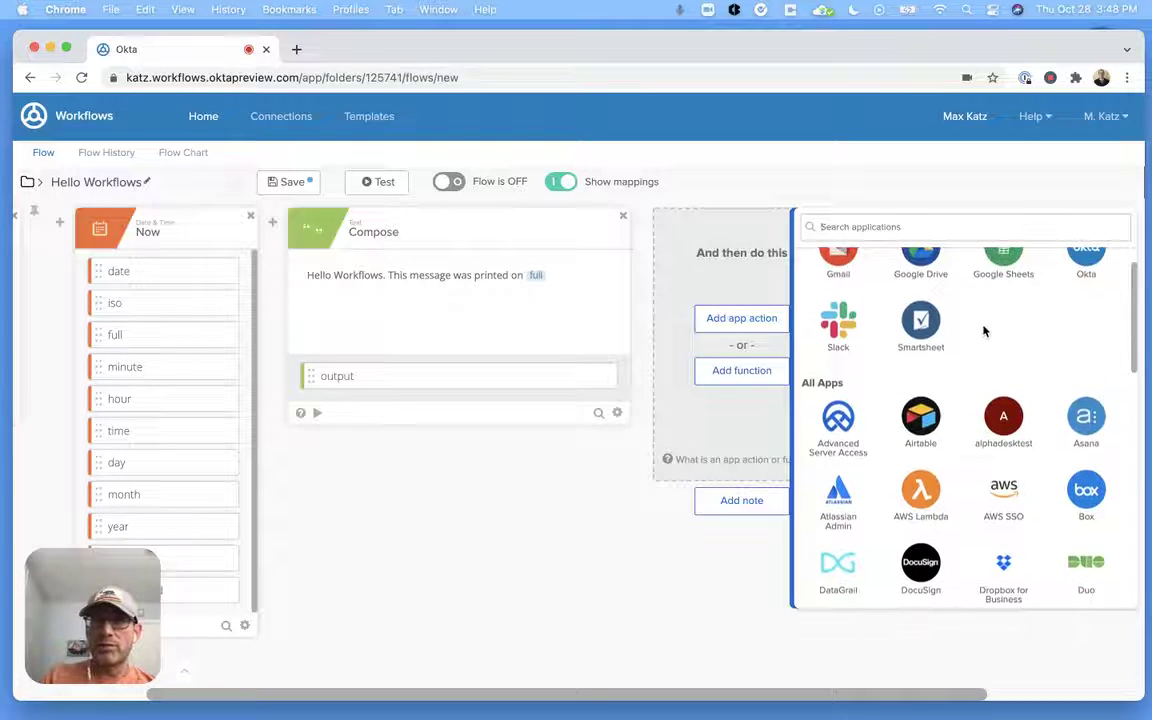
scroll(985, 329, up, 1)
click(838, 370)
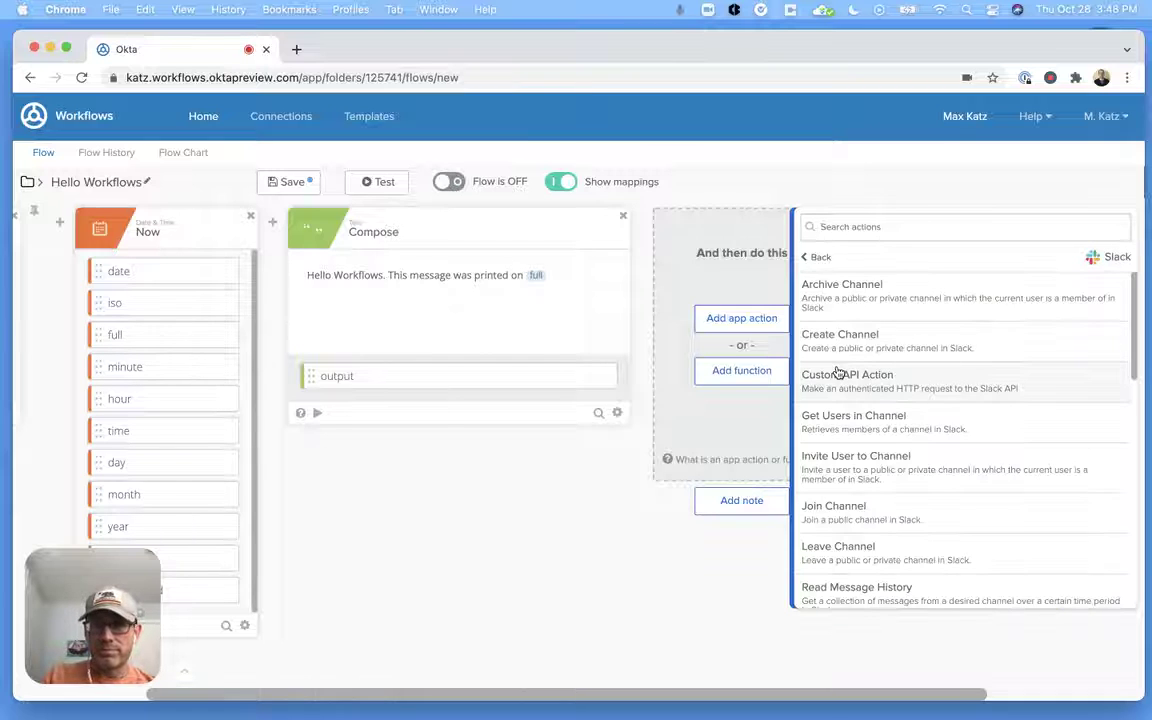
scroll(941, 373, down, 4)
scroll(946, 375, down, 6)
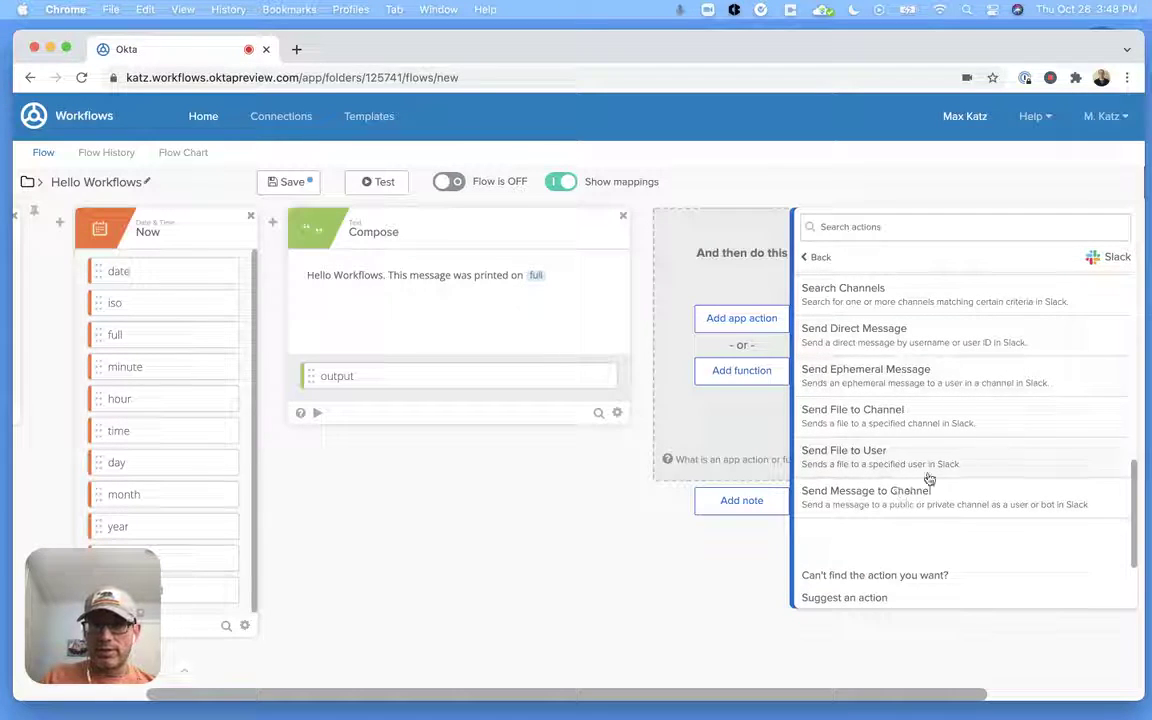
click(921, 509)
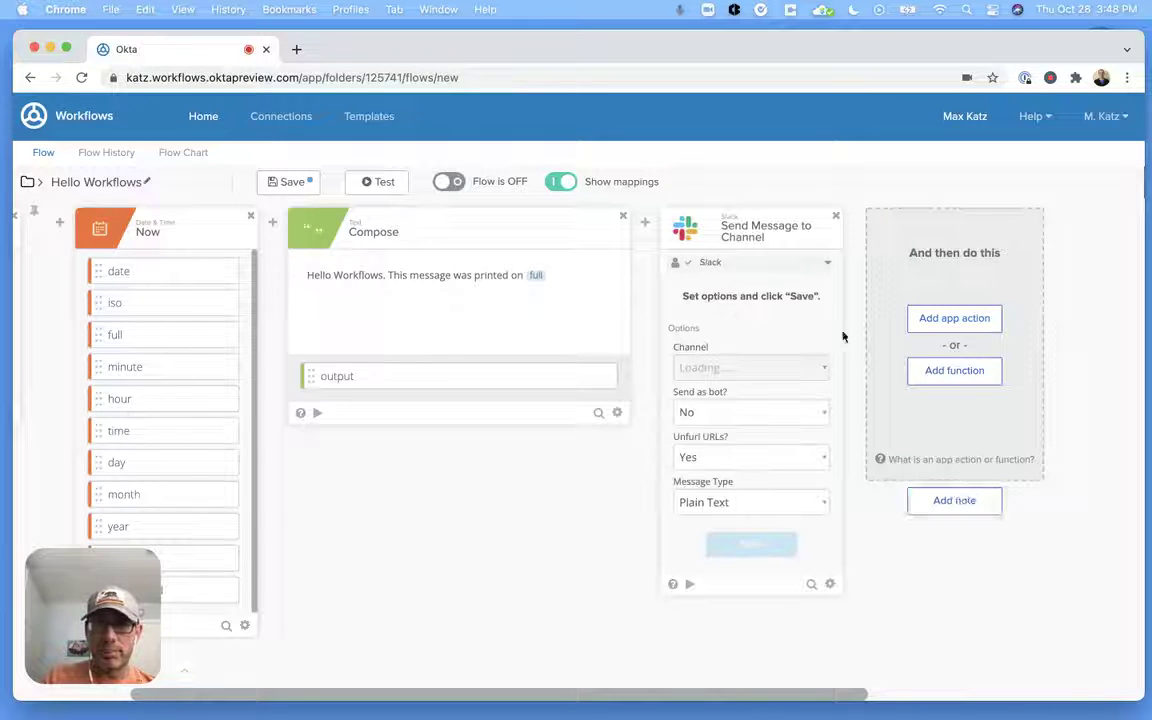
Step: Confirm the Slack connection, choose the workflows-test channel, and save the card's options
click(827, 263)
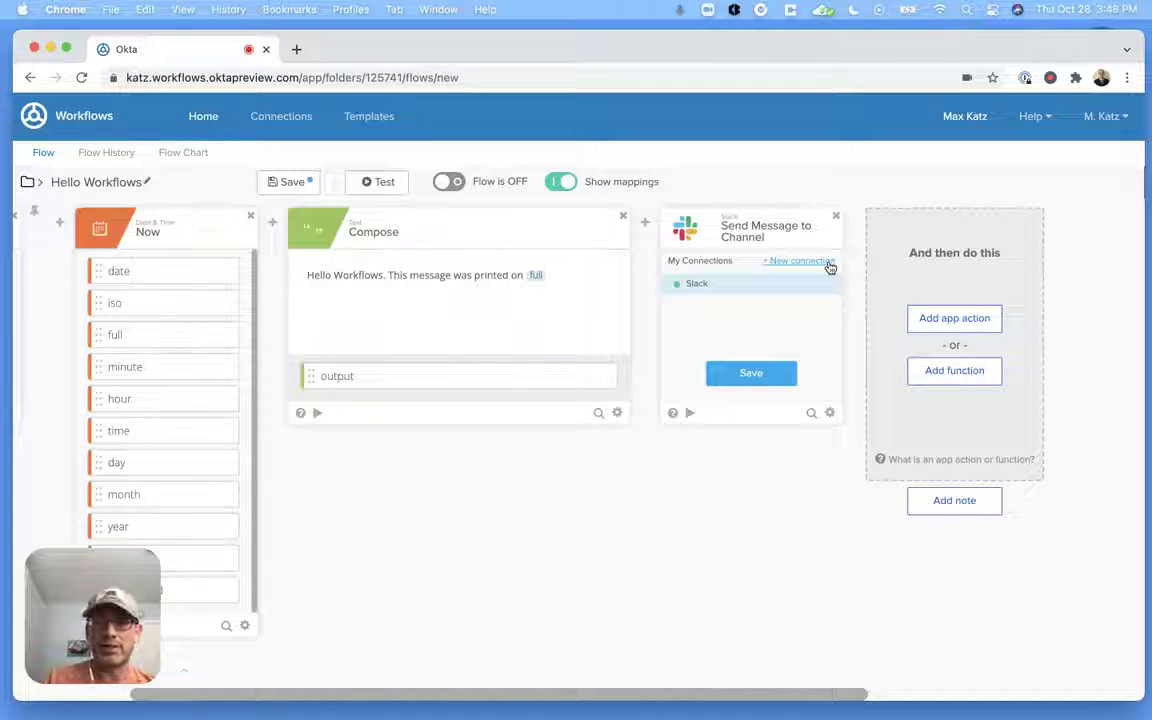
click(750, 373)
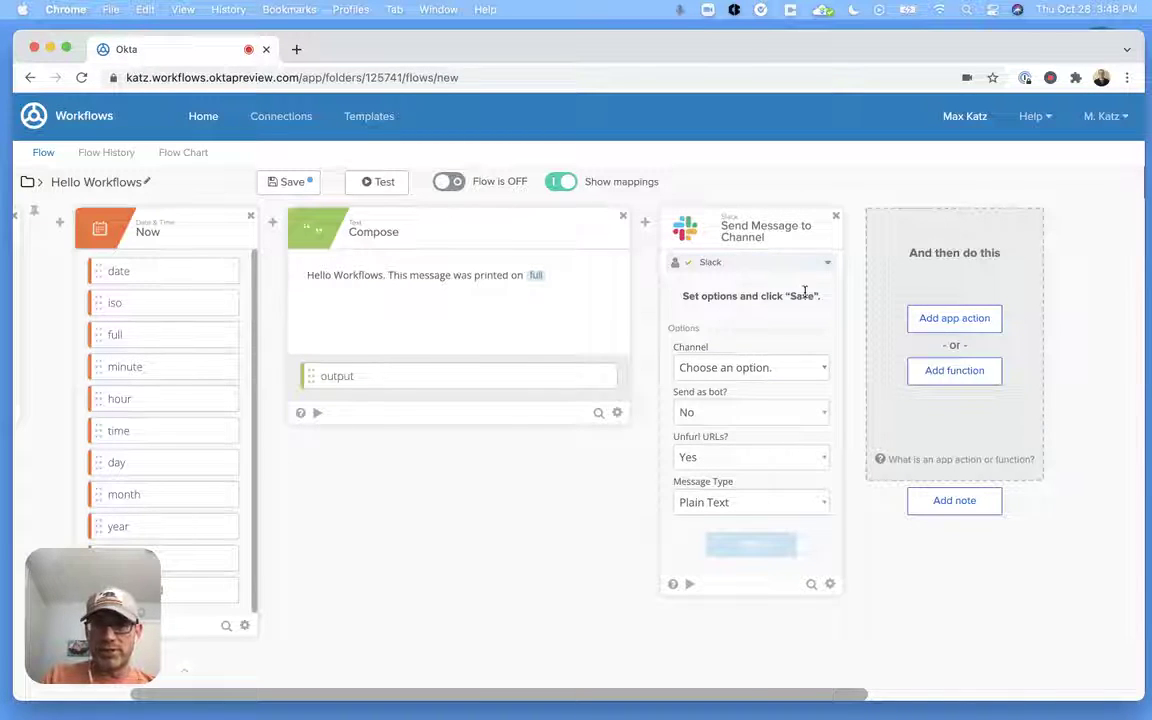
click(687, 370)
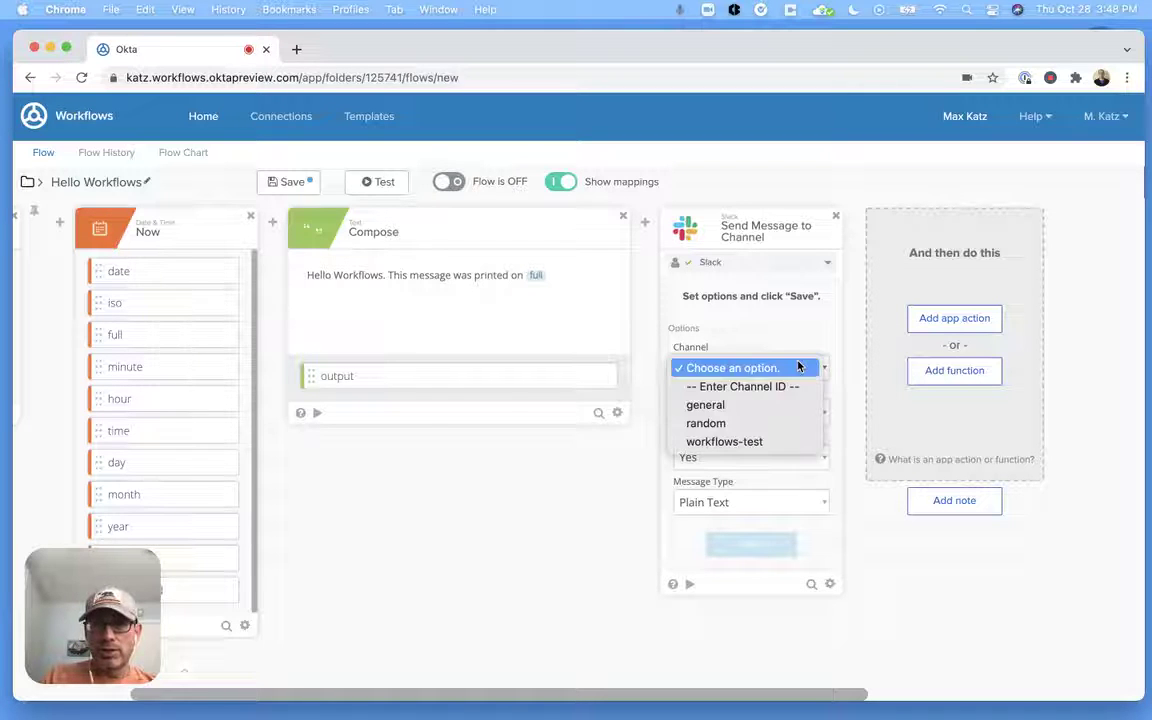
click(749, 443)
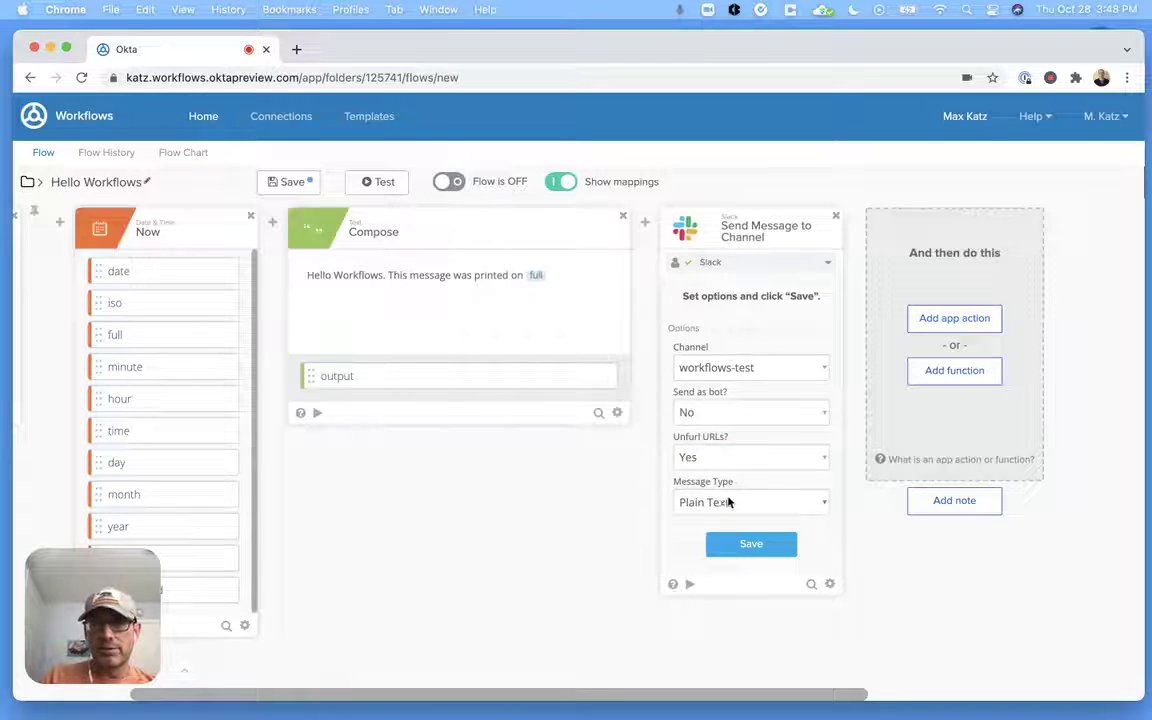
click(751, 544)
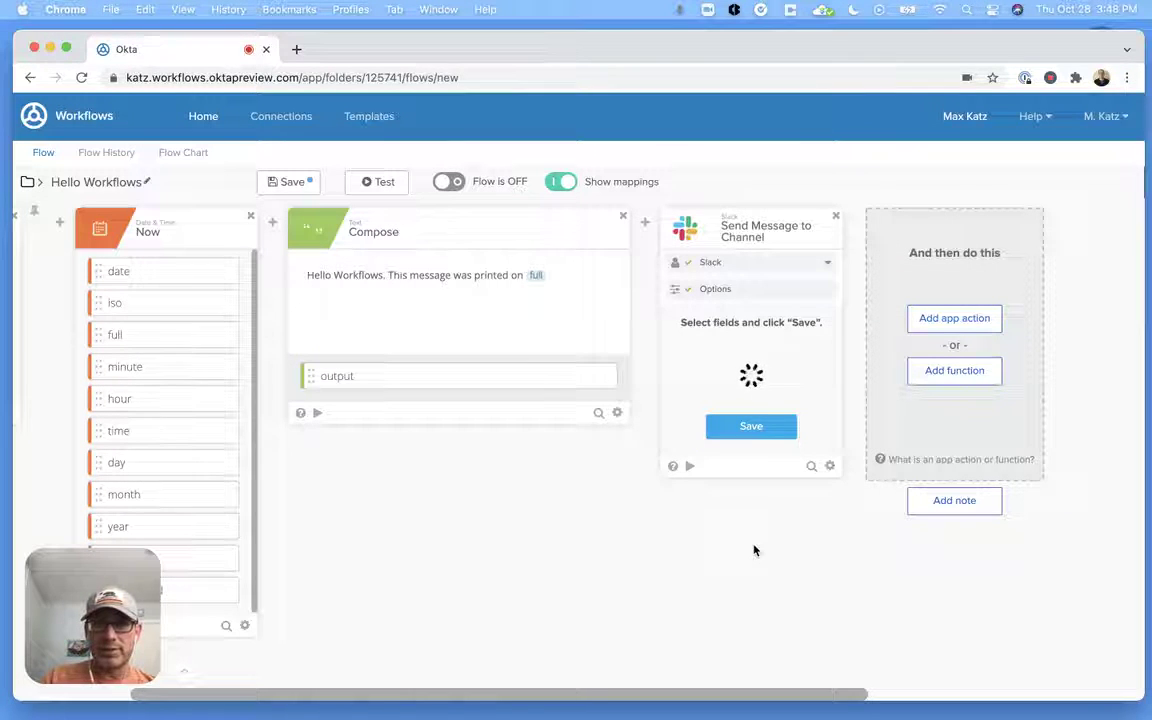
click(751, 448)
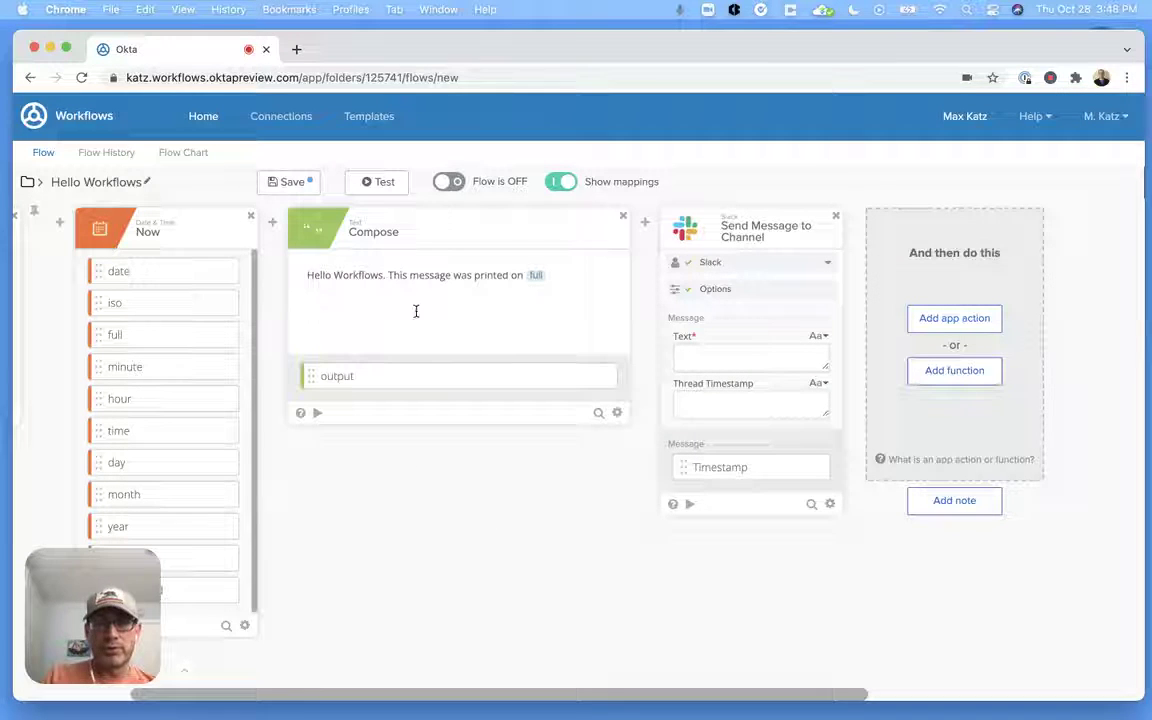
Step: Map the Compose output into the Slack message Text field and save the Hello Workflows flow
click(713, 366)
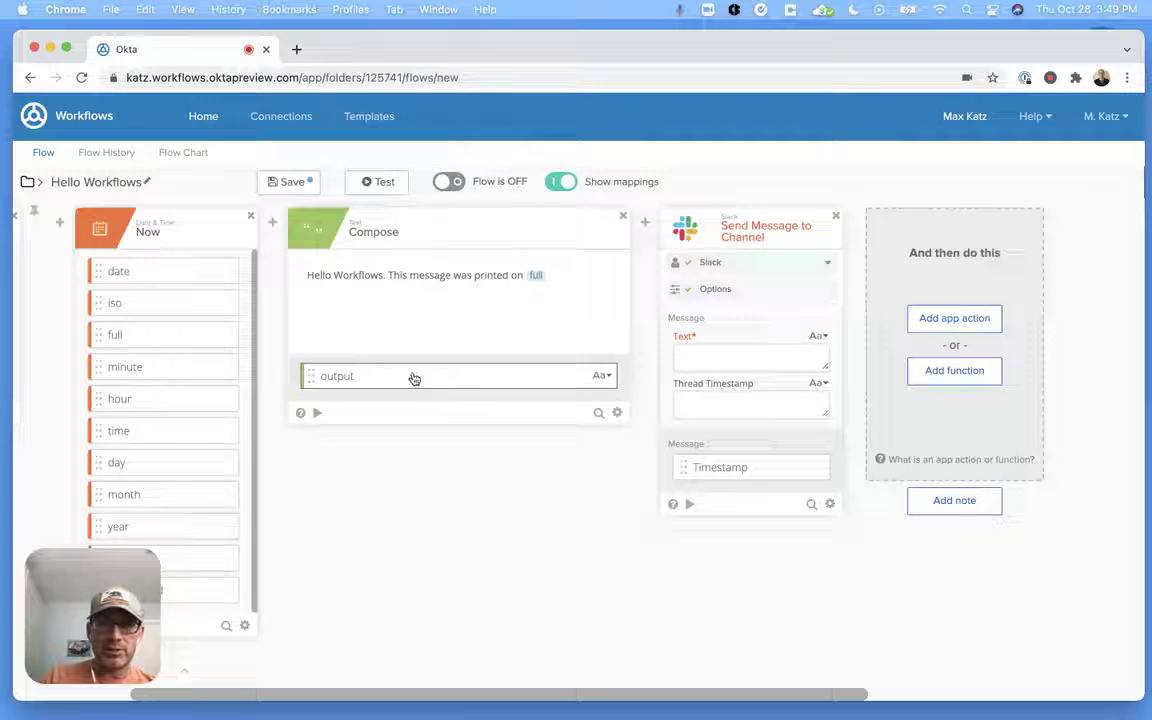
drag(432, 379, 822, 365)
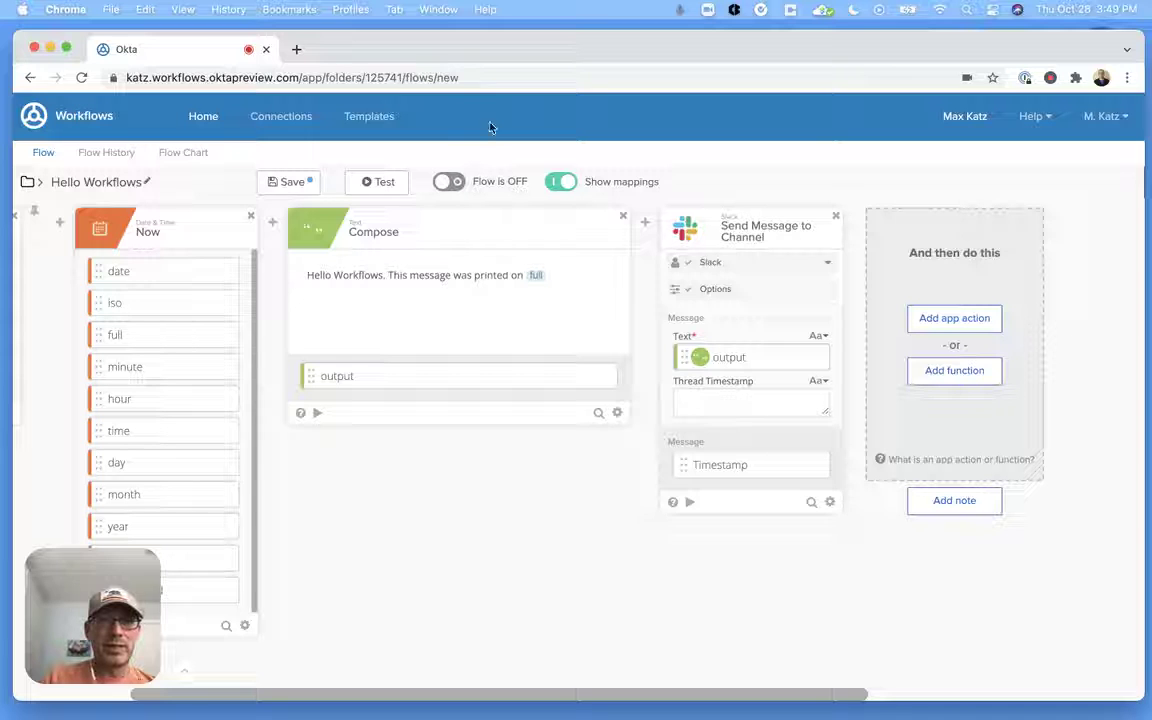
scroll(494, 506, left, 2)
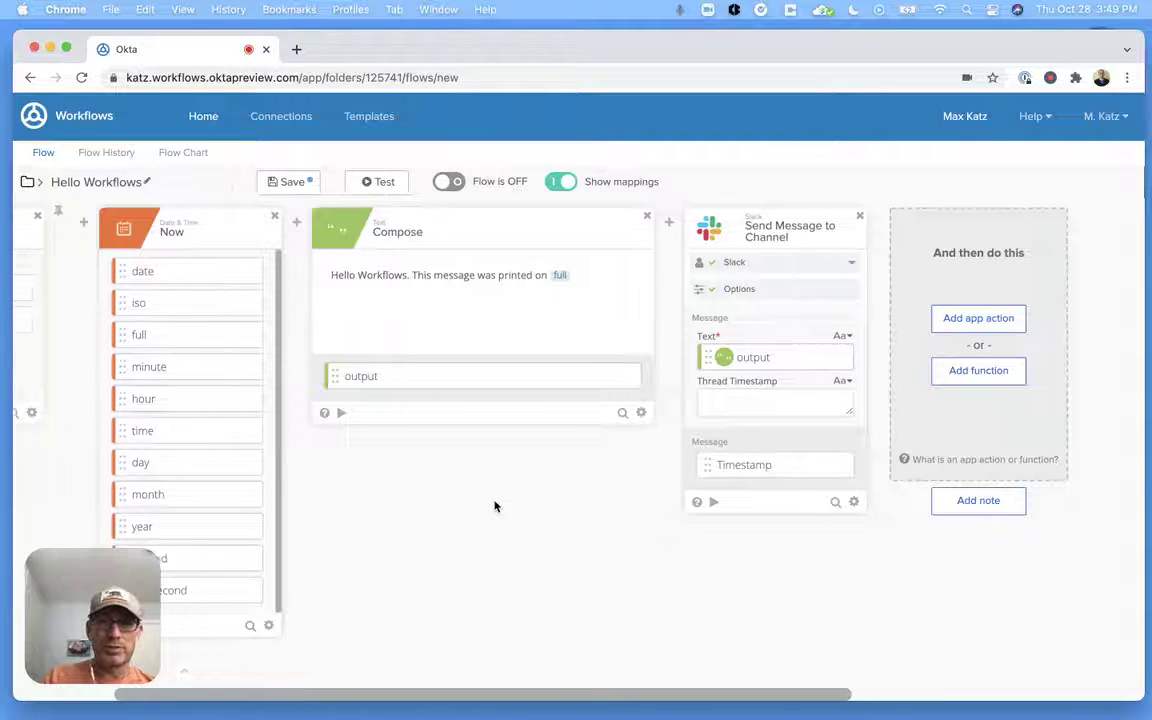
scroll(494, 506, left, 6)
click(296, 182)
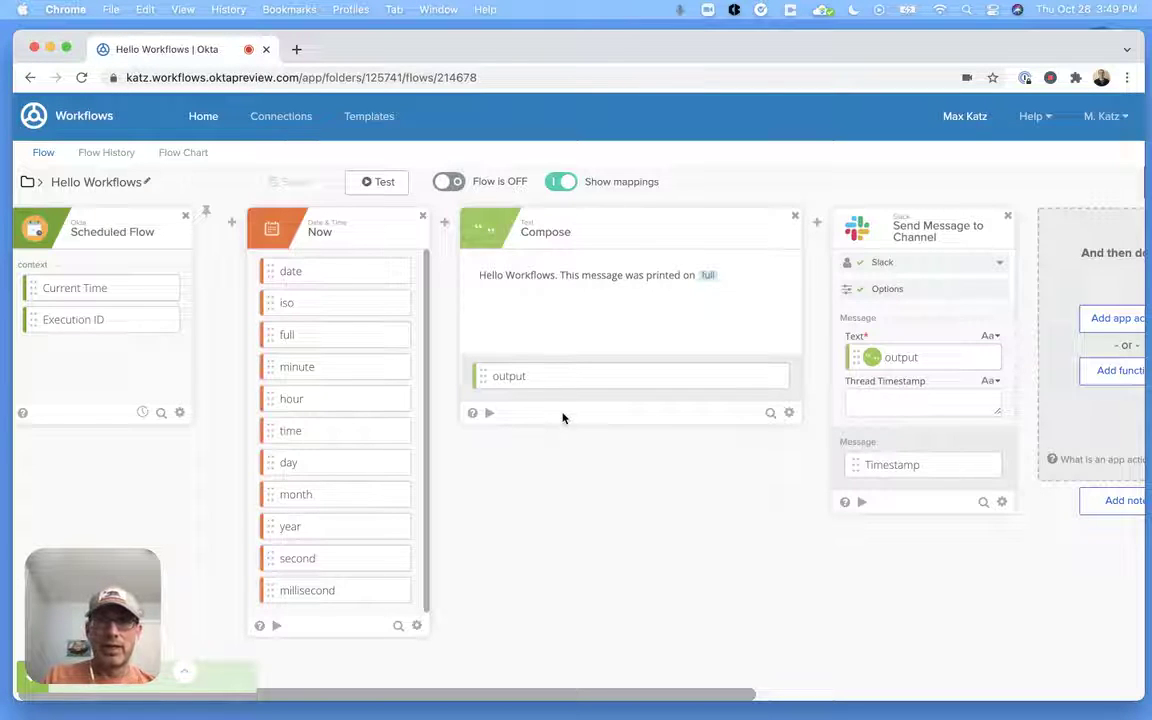
scroll(570, 517, right, 3)
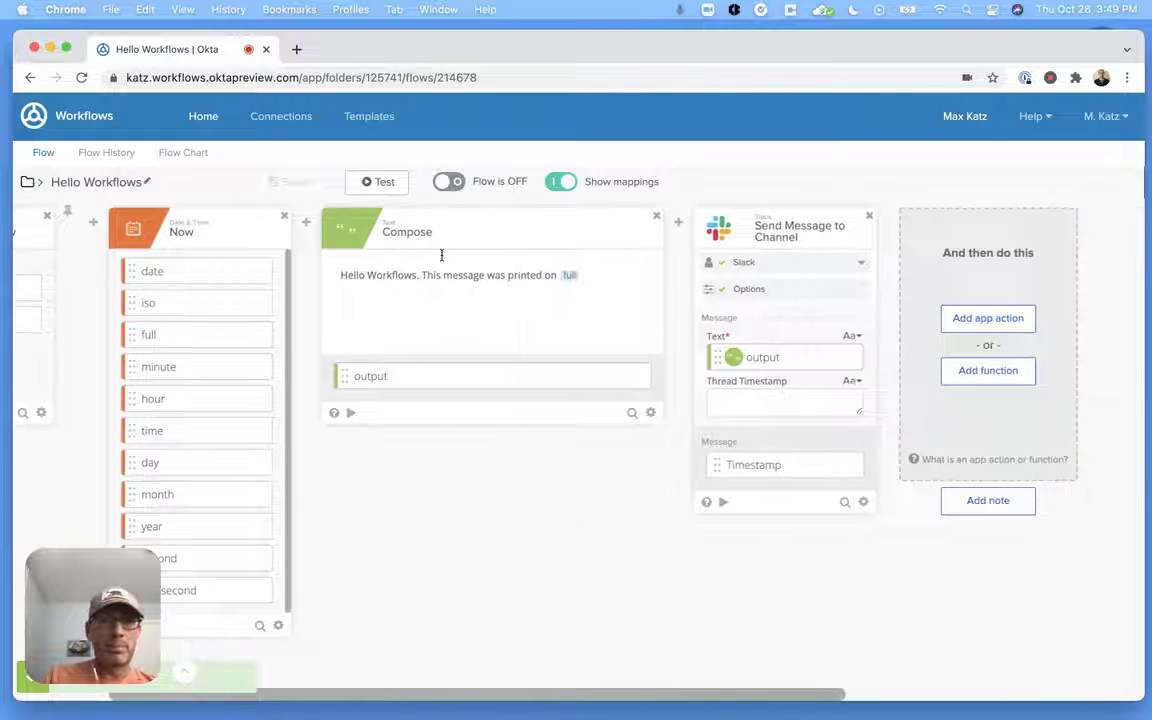
Step: Run a test of the Hello Workflows flow
click(384, 186)
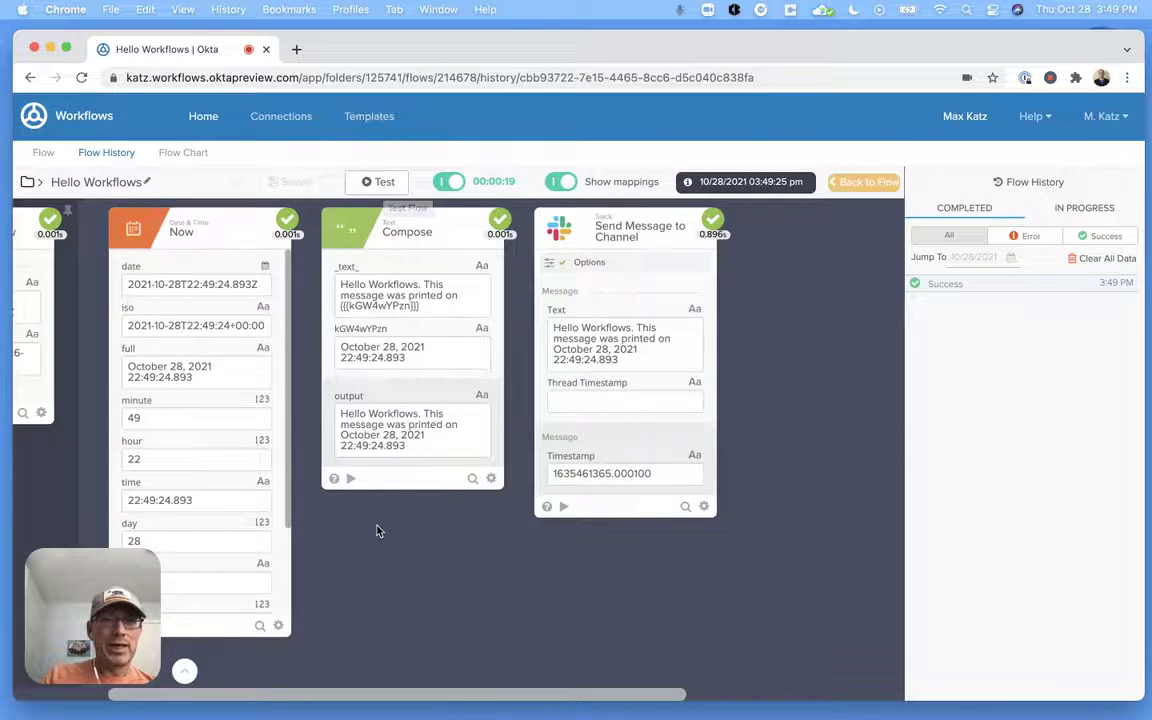
scroll(445, 553, left, 3)
scroll(540, 545, left, 2)
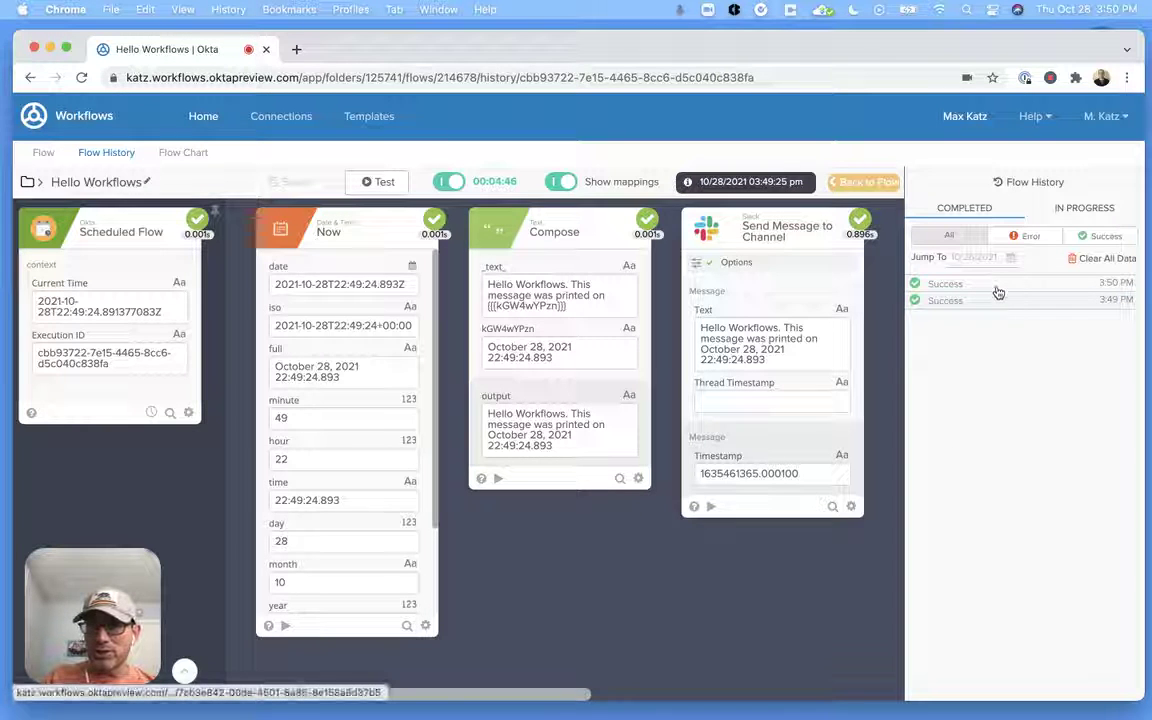
Step: Inspect the successful 3:49 PM and 3:50 PM runs' step values in Flow History
click(1117, 301)
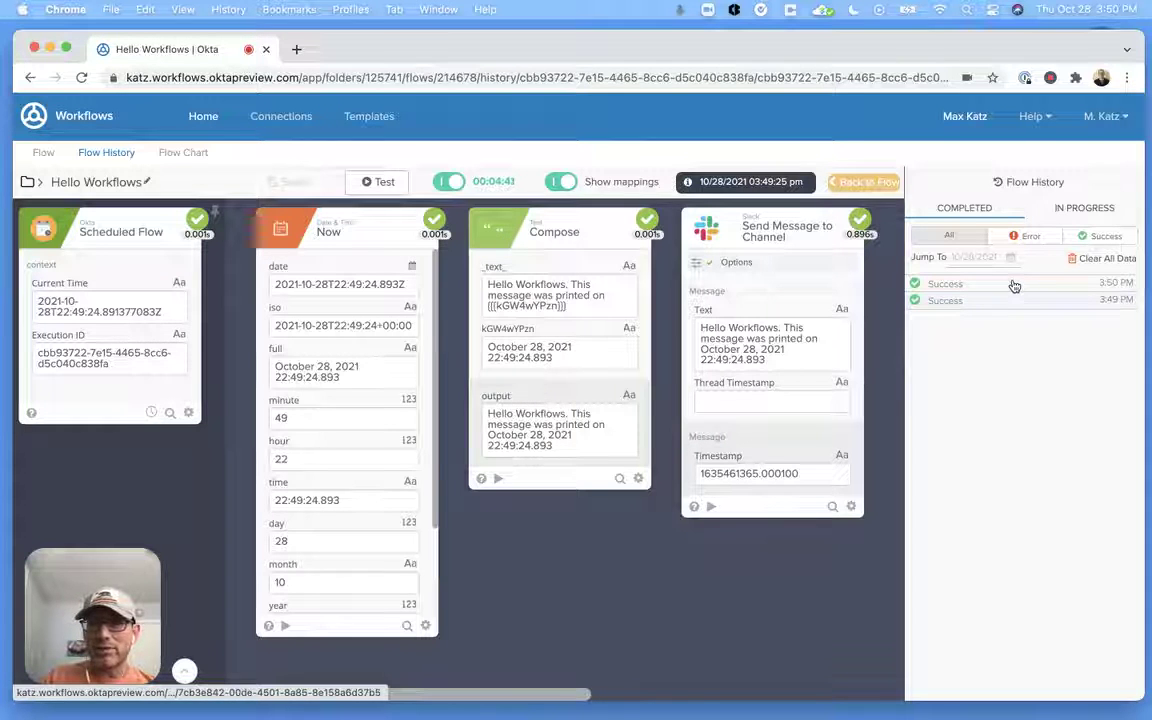
click(1012, 286)
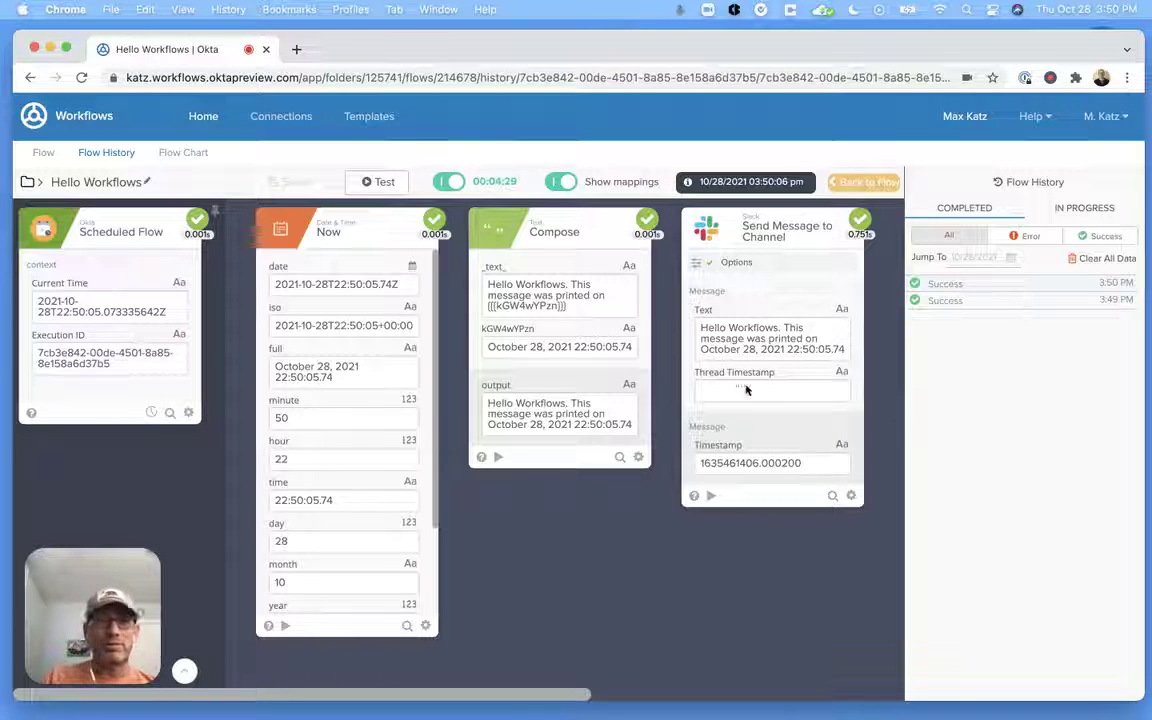
key(ctrl+Up)
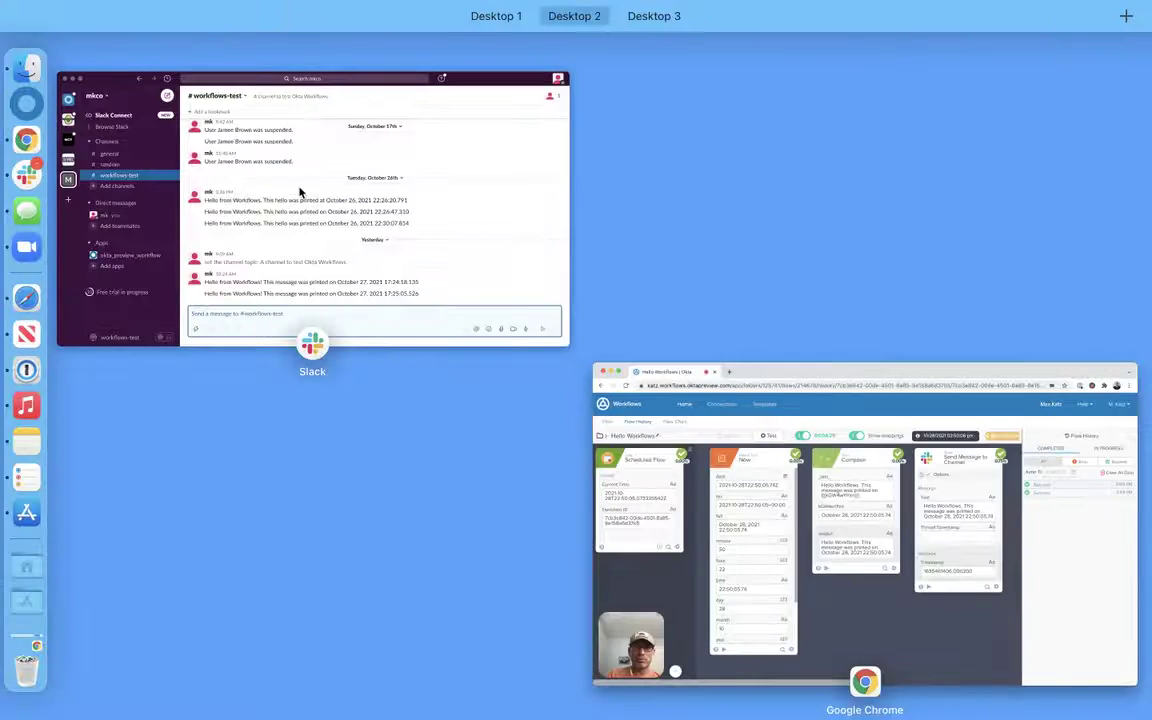
Step: Confirm both Hello Workflows messages arrived in Slack's #workflows-test, then go back to the flow history in Chrome
click(296, 187)
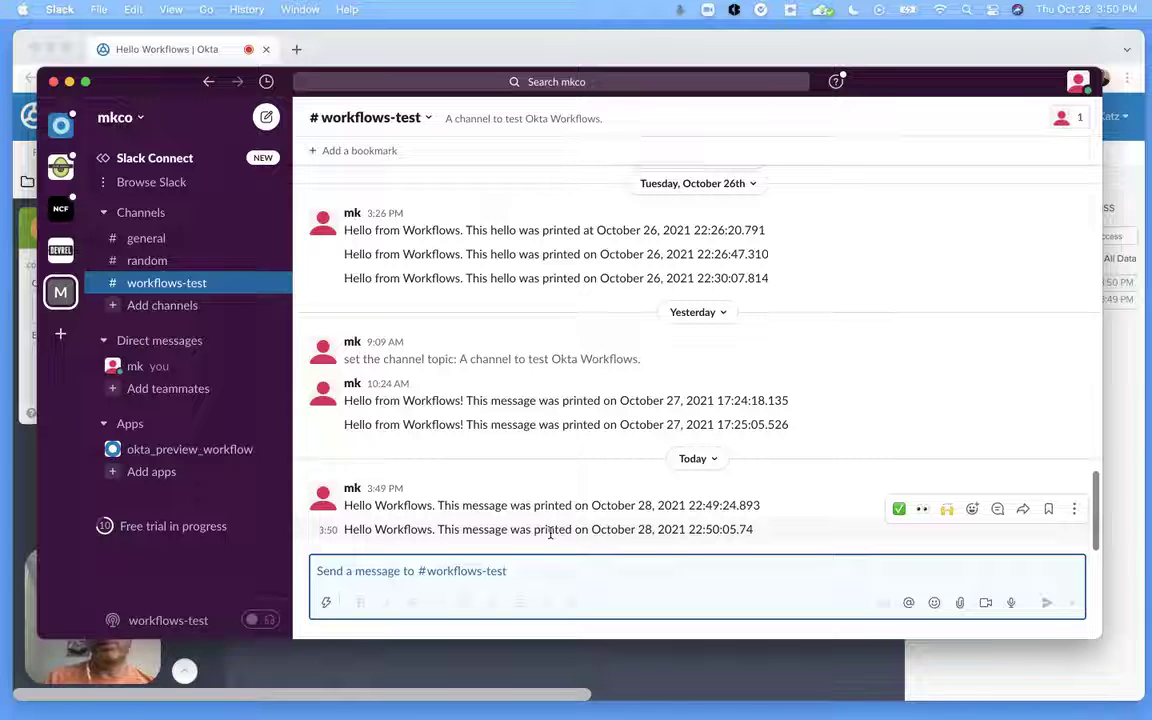
click(648, 681)
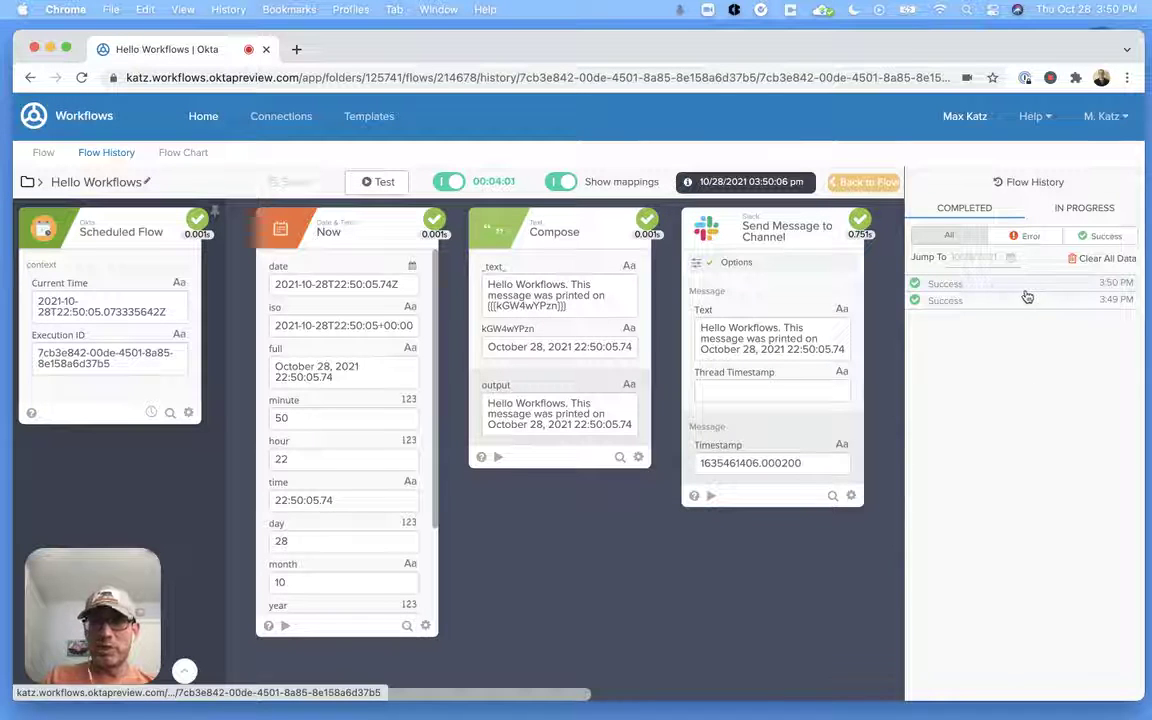
Step: Review the 3:49 PM run's step values, then go back to the Hello Workflows flow editor
click(981, 304)
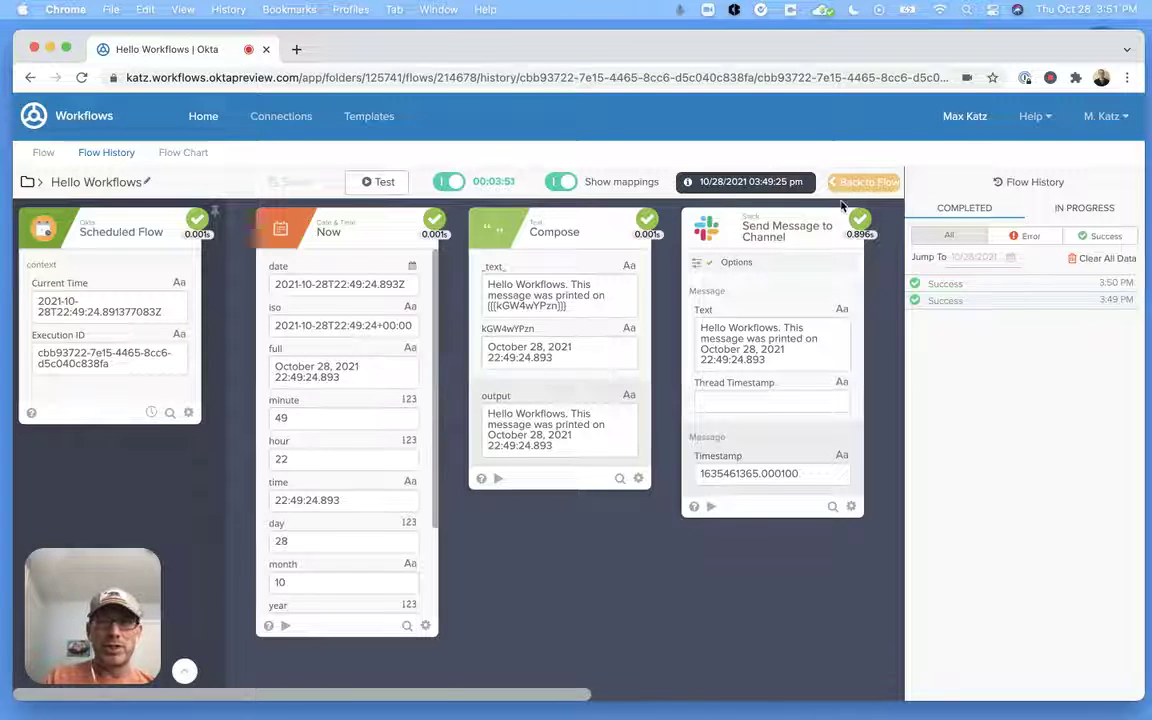
click(867, 182)
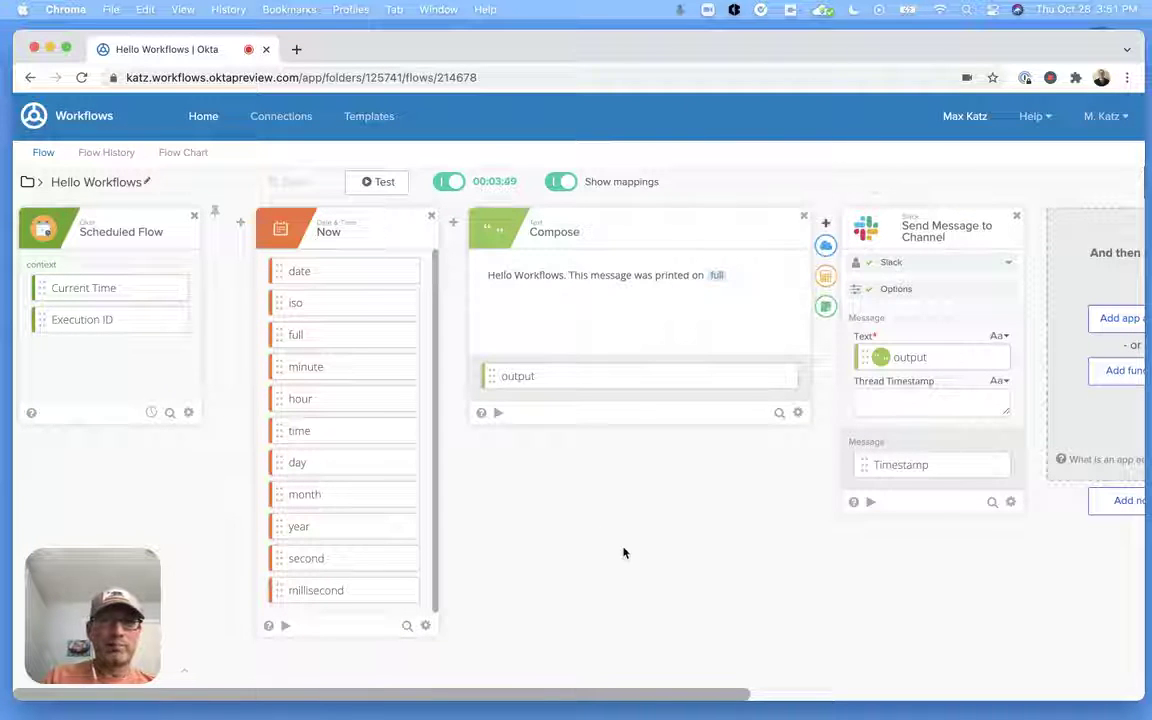